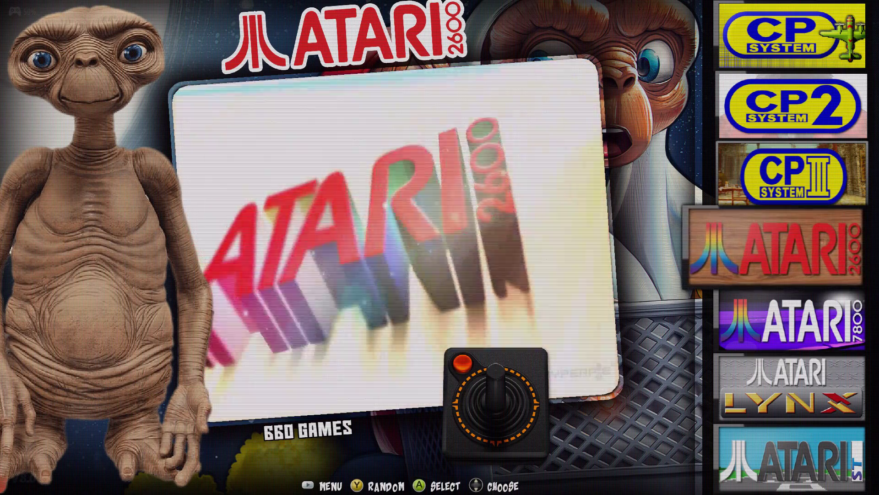
Browse past the Capcom systems back to Atari 2600 and bring up the Main Menu.
{"action": "key", "text": "Up"}
{"action": "key", "text": "Up"}
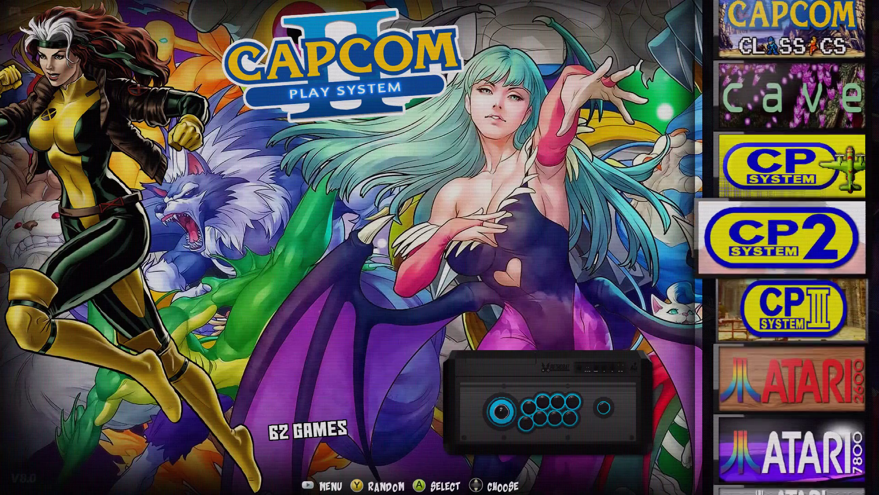
{"action": "key", "text": "Up"}
{"action": "key", "text": "Down"}
{"action": "key", "text": "Down"}
{"action": "key", "text": "Down"}
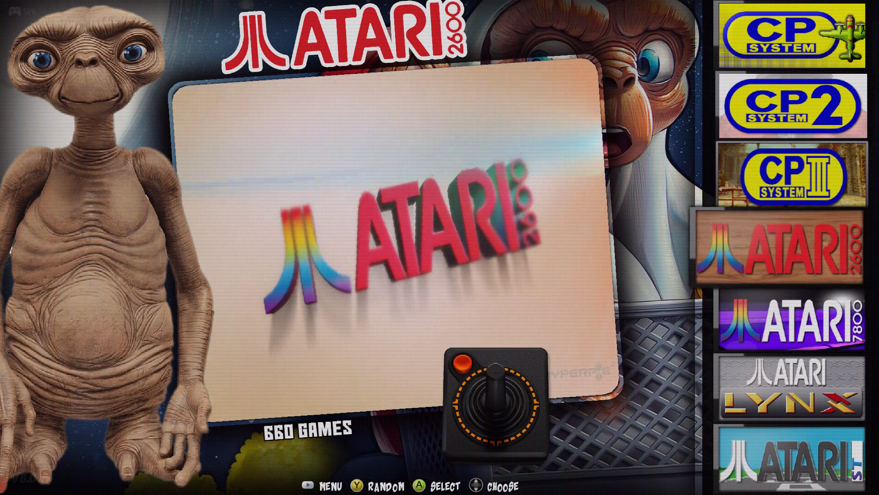
{"action": "key", "text": "Escape"}
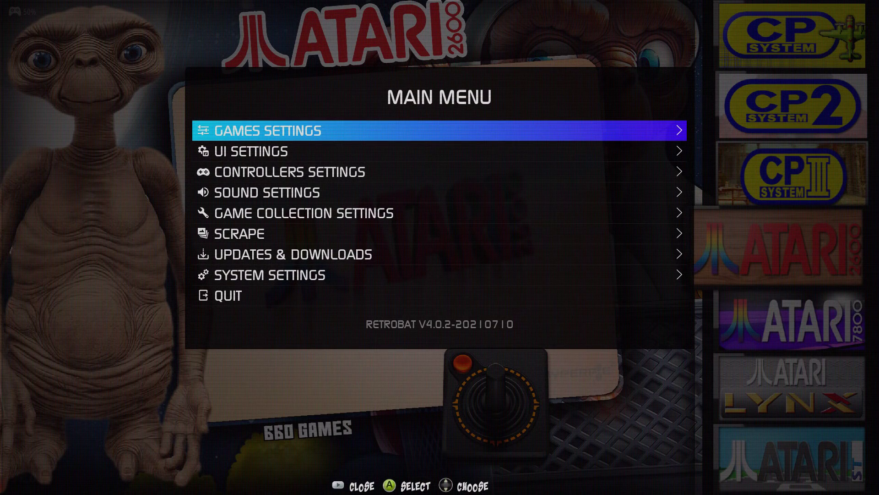
Enter Game Collection Settings and review the 54 systems in the Systems Displayed list.
{"action": "key", "text": "Down"}
{"action": "key", "text": "Down"}
{"action": "key", "text": "Down"}
{"action": "key", "text": "Down"}
{"action": "key", "text": "Return"}
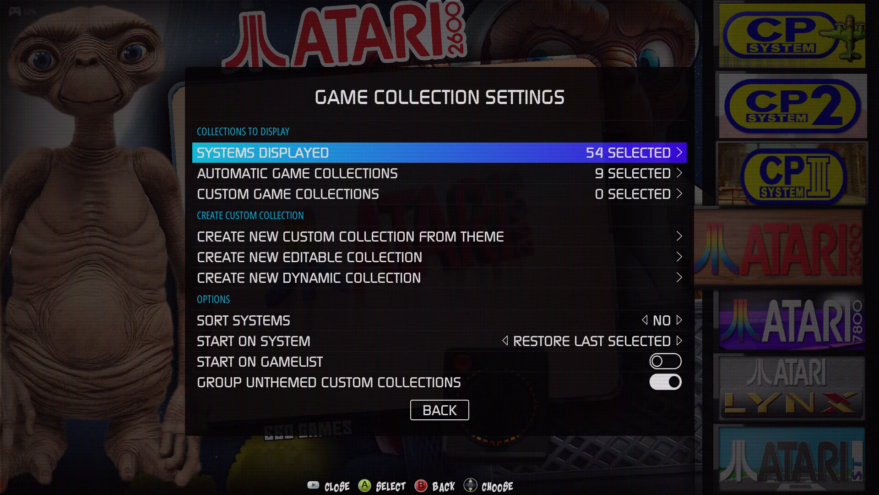
{"action": "key", "text": "Down"}
{"action": "key", "text": "Up"}
{"action": "key", "text": "Return"}
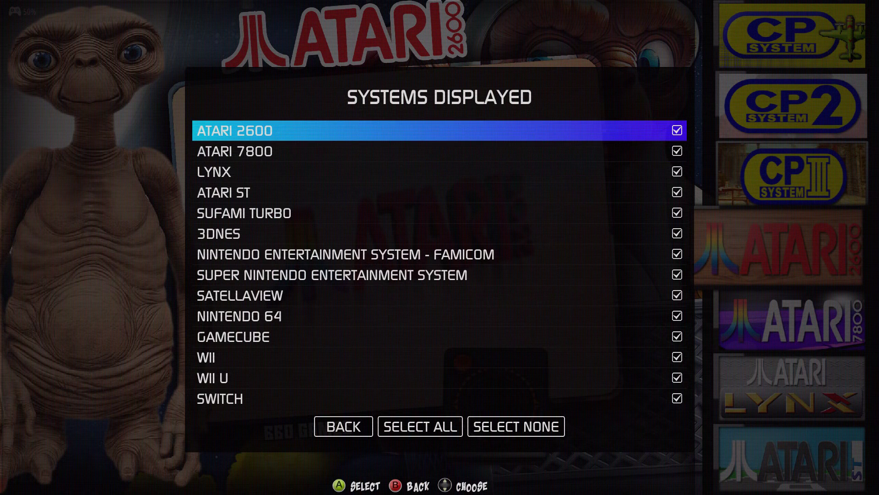
{"action": "key", "text": "Up"}
{"action": "key", "text": "Up"}
{"action": "key", "text": "Up"}
{"action": "key", "text": "Up"}
{"action": "key", "text": "Up"}
{"action": "key", "text": "Up"}
{"action": "key", "text": "Up"}
{"action": "key", "text": "Up"}
{"action": "key", "text": "Up"}
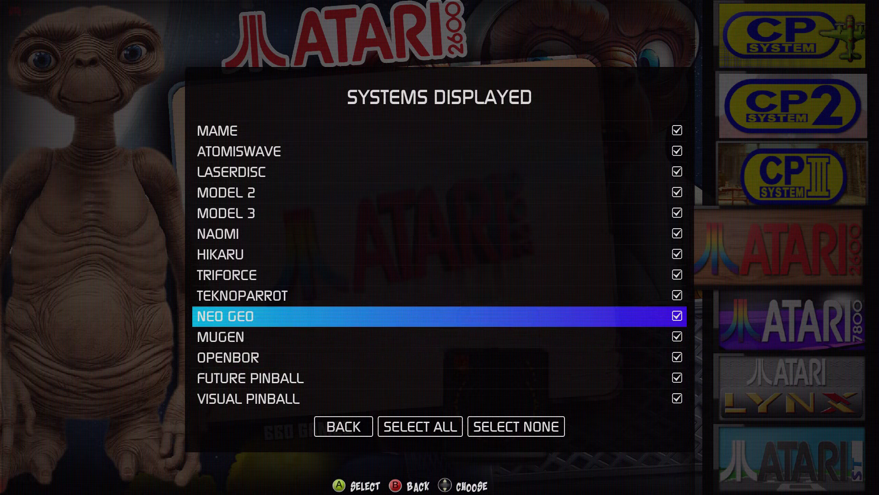
{"action": "key", "text": "Down"}
{"action": "key", "text": "Down"}
{"action": "key", "text": "Down"}
{"action": "key", "text": "Down"}
{"action": "key", "text": "Down"}
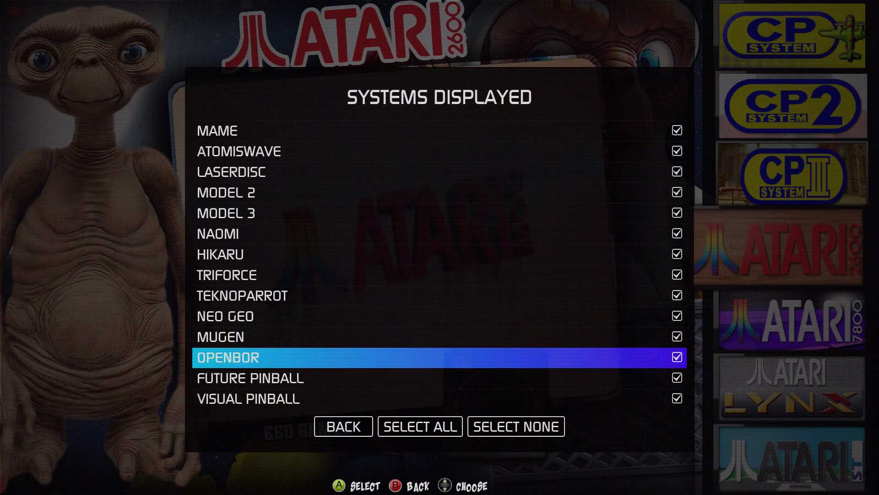
{"action": "key", "text": "BackSpace"}
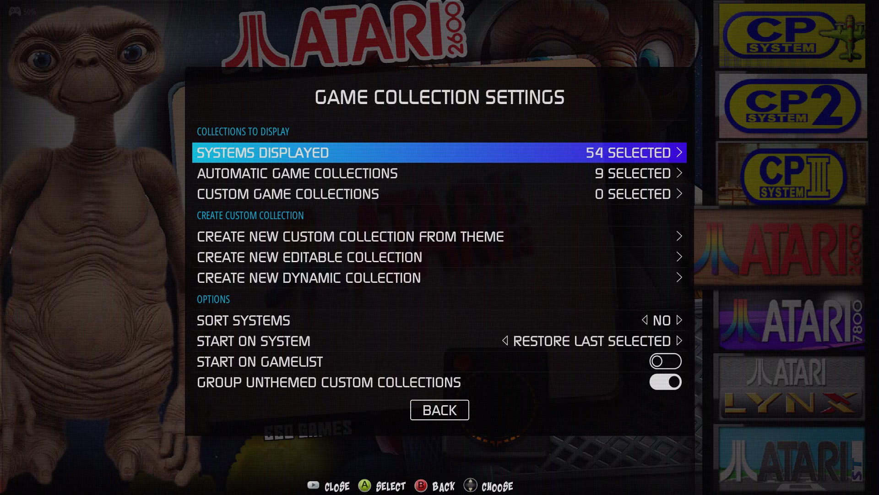
Highlight Automatic Game Collections, which shows 9 collections.
{"action": "key", "text": "Down"}
{"action": "key", "text": "Up"}
{"action": "key", "text": "Down"}
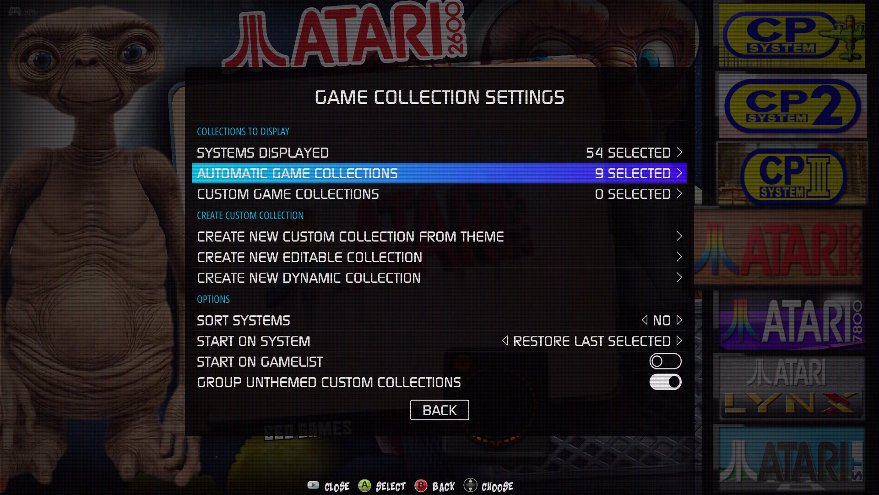
Browse the Automatic Game Collections checklist, including Never Played, Favorites and 4 Players.
{"action": "key", "text": "Return"}
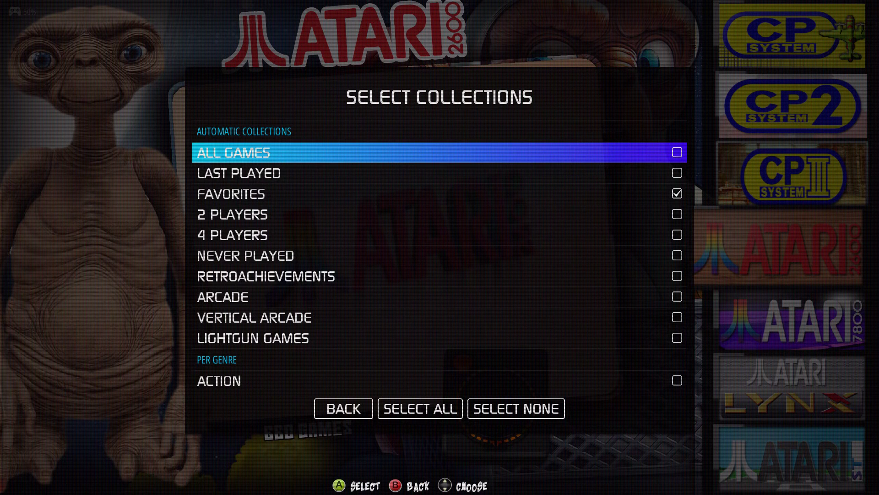
{"action": "key", "text": "Down"}
{"action": "key", "text": "Down"}
{"action": "key", "text": "Down"}
{"action": "key", "text": "Down"}
{"action": "key", "text": "Down"}
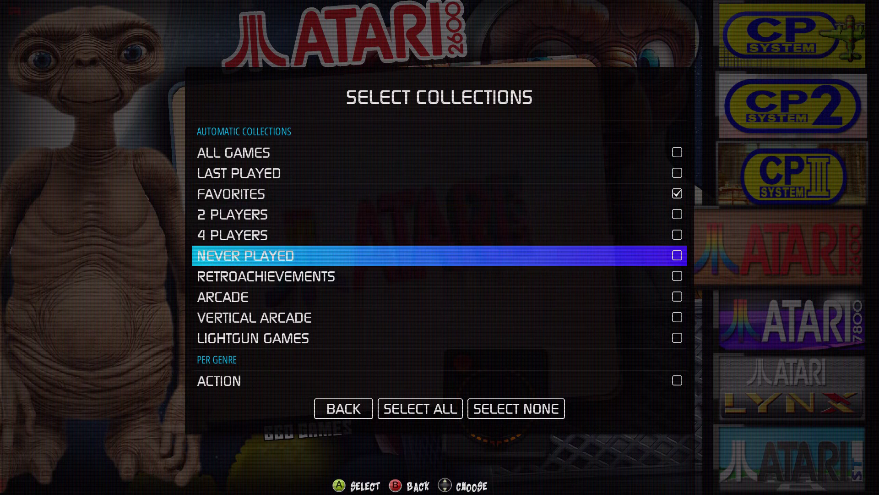
{"action": "key", "text": "Down"}
{"action": "key", "text": "Down"}
{"action": "key", "text": "Up"}
{"action": "key", "text": "Up"}
{"action": "key", "text": "Up"}
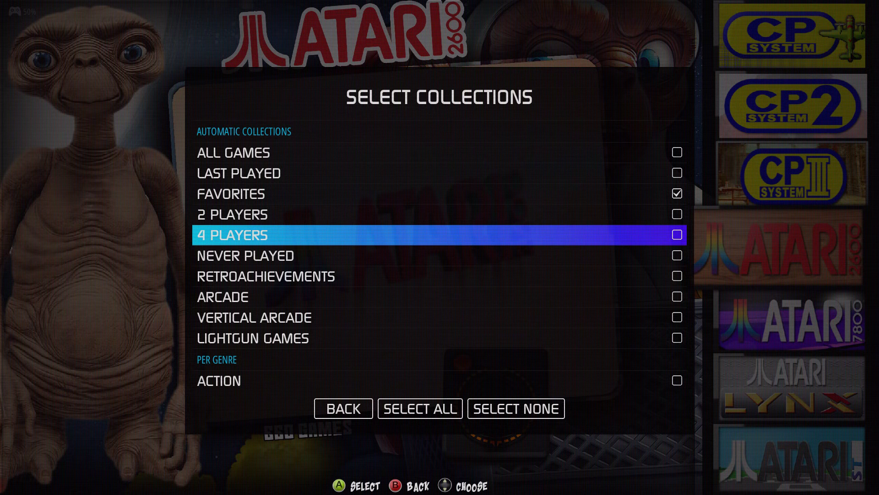
{"action": "key", "text": "Down"}
{"action": "key", "text": "Down"}
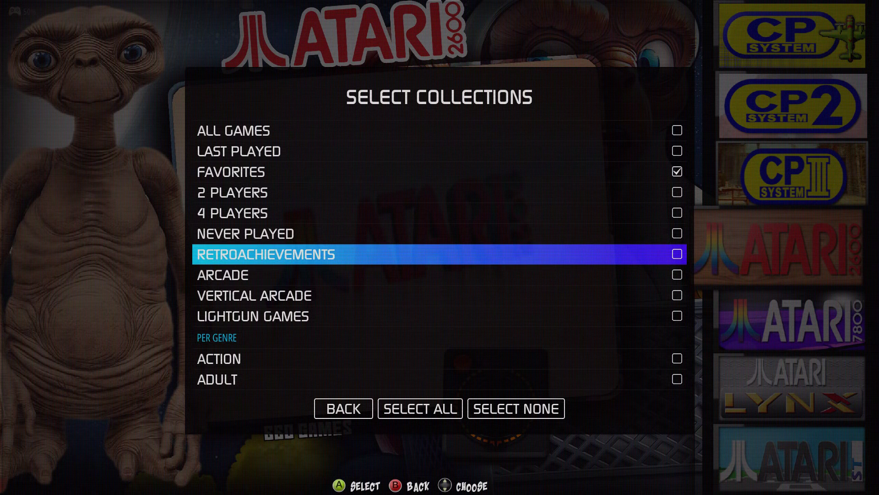
{"action": "key", "text": "Up"}
{"action": "key", "text": "Up"}
{"action": "key", "text": "Up"}
{"action": "key", "text": "Up"}
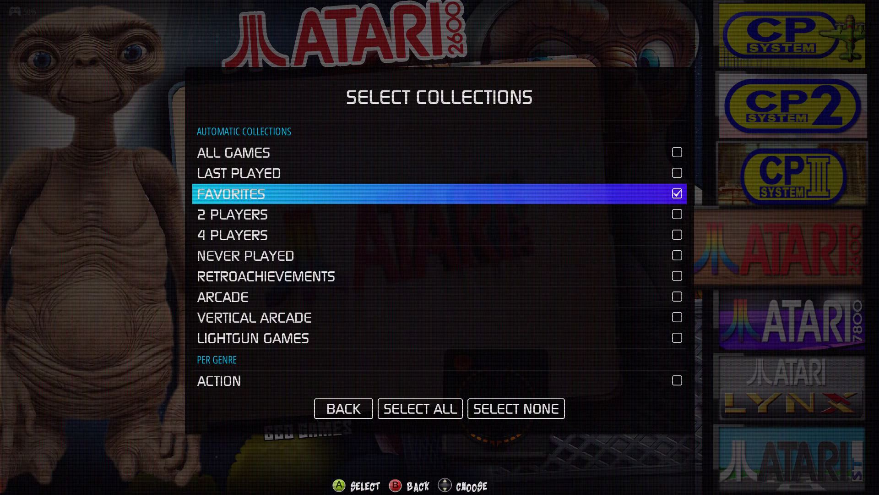
{"action": "key", "text": "Up"}
{"action": "key", "text": "Up"}
{"action": "key", "text": "Down"}
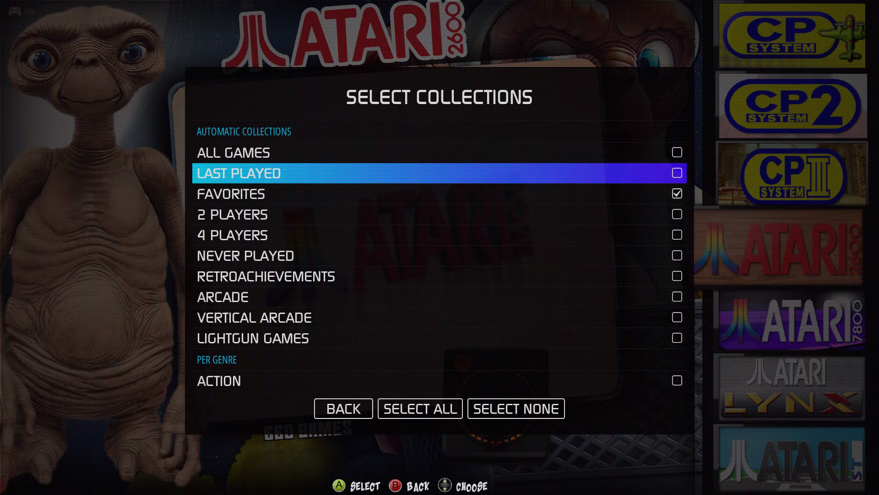
{"action": "key", "text": "Down"}
{"action": "key", "text": "Down"}
{"action": "key", "text": "Down"}
{"action": "key", "text": "Down"}
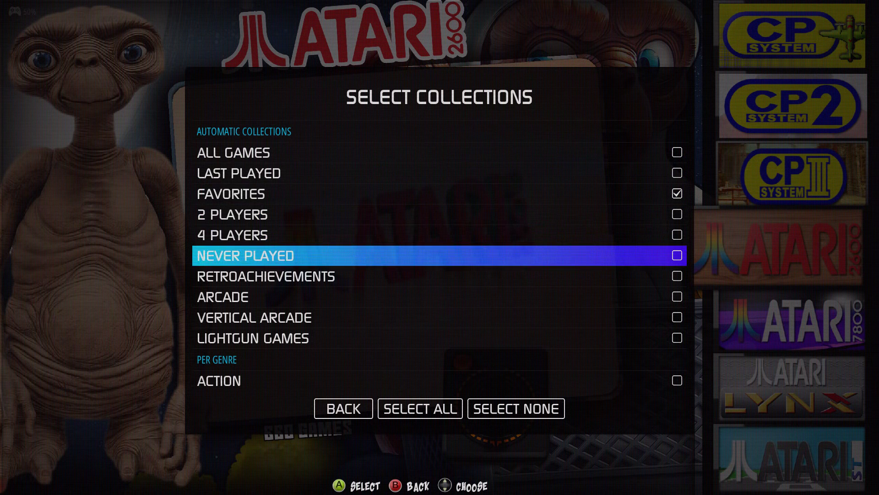
{"action": "key", "text": "Up"}
{"action": "key", "text": "Up"}
{"action": "key", "text": "Up"}
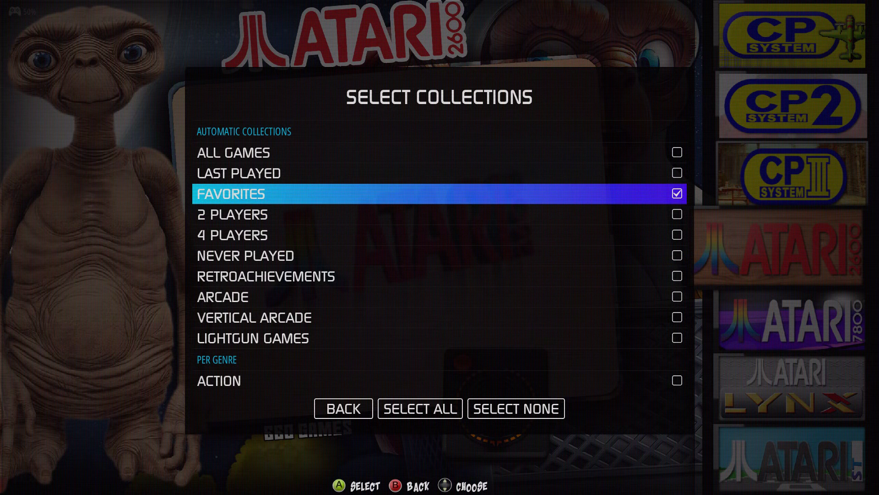
Tick Vertical Arcade in the checklist and close it.
{"action": "key", "text": "Down"}
{"action": "key", "text": "Down"}
{"action": "key", "text": "Down"}
{"action": "key", "text": "Down"}
{"action": "key", "text": "Down"}
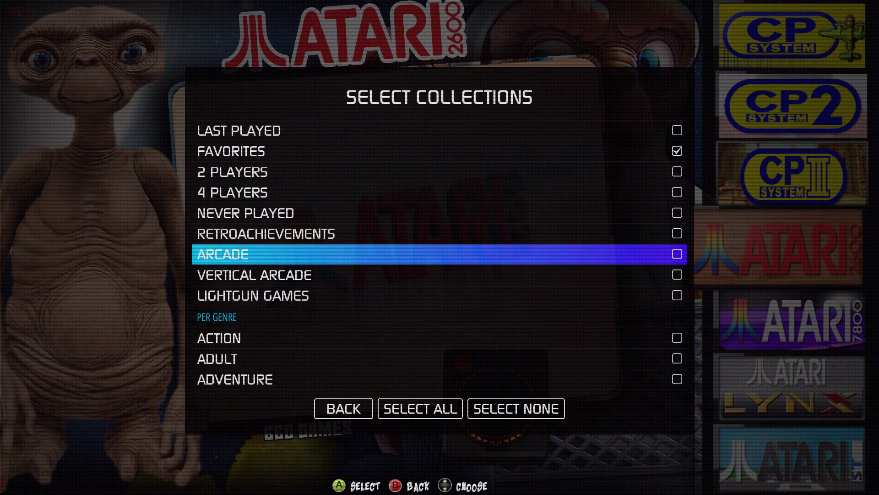
{"action": "key", "text": "Down"}
{"action": "key", "text": "Down"}
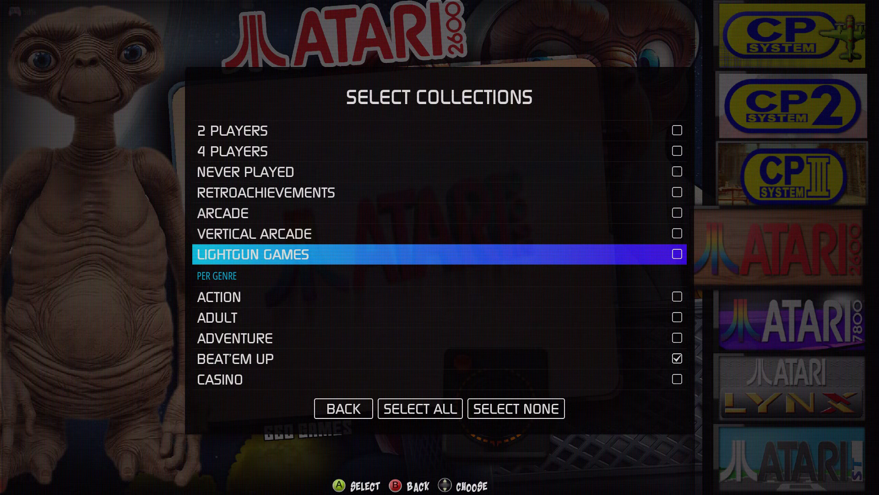
{"action": "key", "text": "Up"}
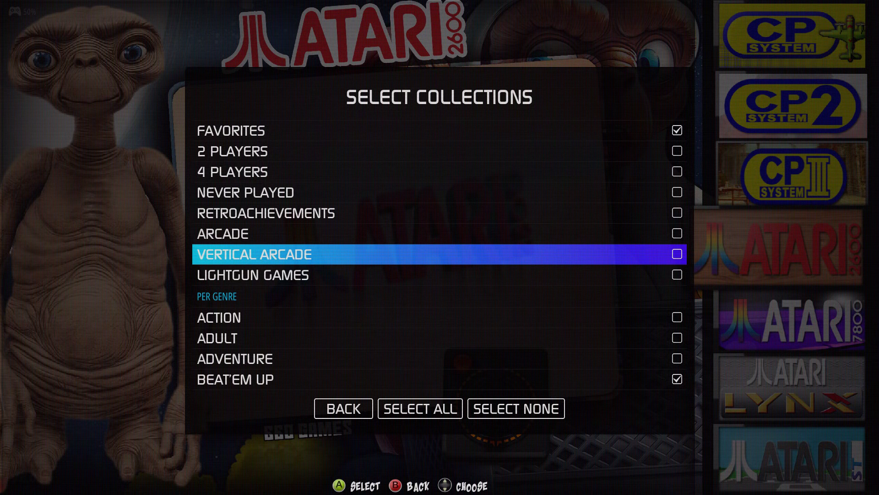
{"action": "key", "text": "Down"}
{"action": "key", "text": "Down"}
{"action": "key", "text": "Down"}
{"action": "key", "text": "Up"}
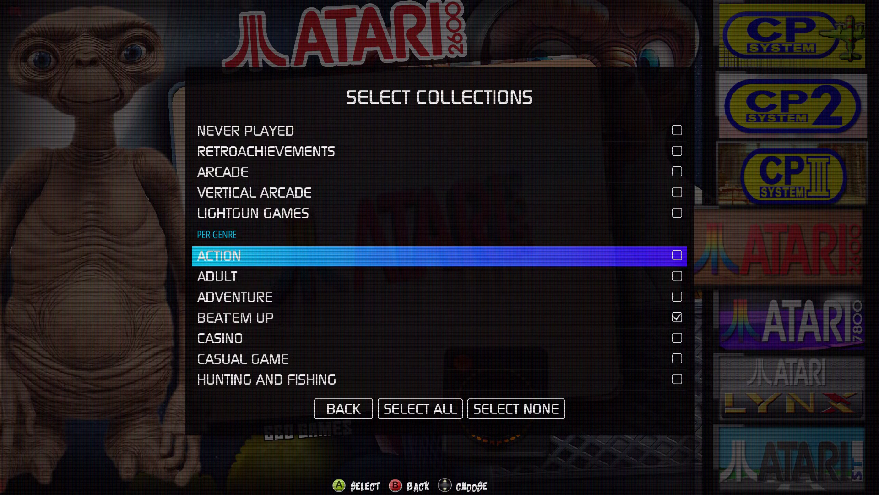
{"action": "key", "text": "Up"}
{"action": "key", "text": "Up"}
{"action": "key", "text": "Return"}
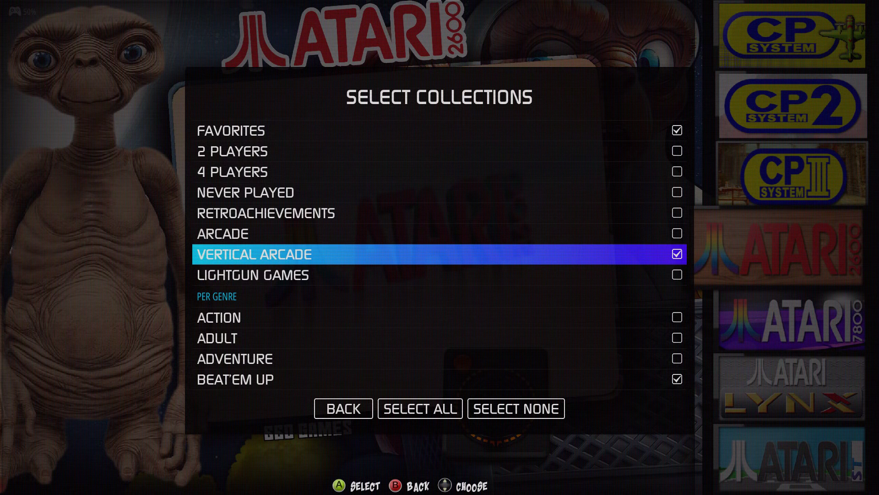
{"action": "key", "text": "Escape"}
Apply the change and open the new 612-game Arcade Vertical Games list.
{"action": "key", "text": "Escape"}
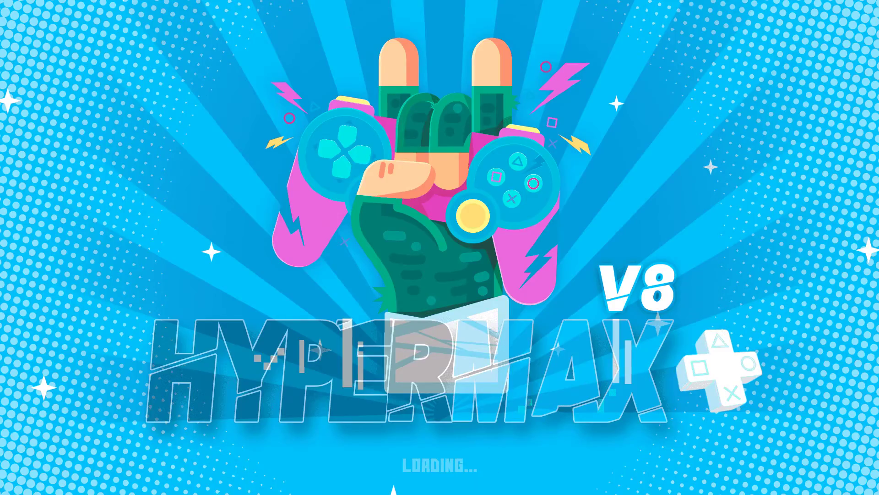
{"action": "key", "text": "Escape"}
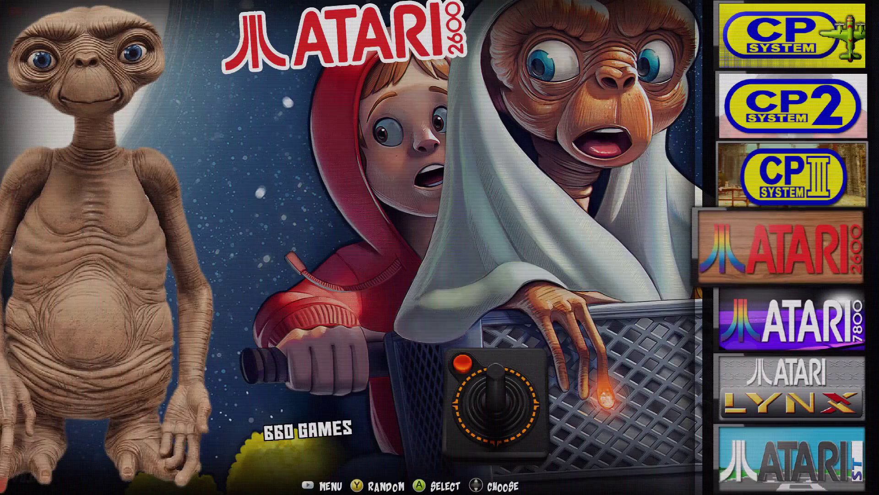
{"action": "key", "text": "Up"}
{"action": "key", "text": "Up"}
{"action": "key", "text": "Up"}
{"action": "key", "text": "Up"}
{"action": "key", "text": "Up"}
{"action": "key", "text": "Up"}
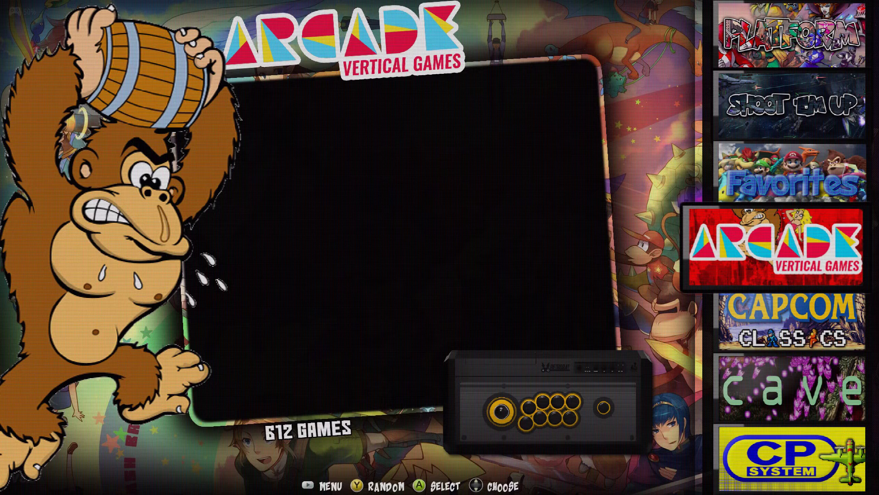
{"action": "key", "text": "Return"}
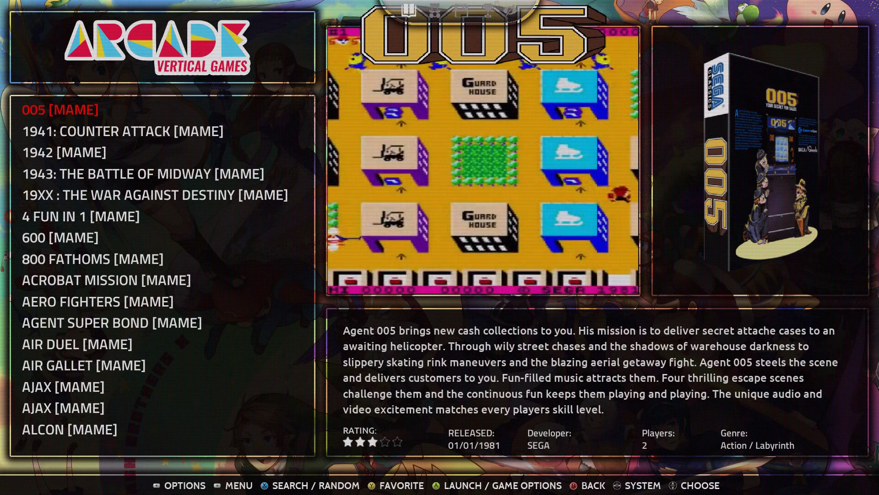
Look at 1941, 1942 and 1943, then back out and open the Main Menu.
{"action": "key", "text": "Down"}
{"action": "key", "text": "Down"}
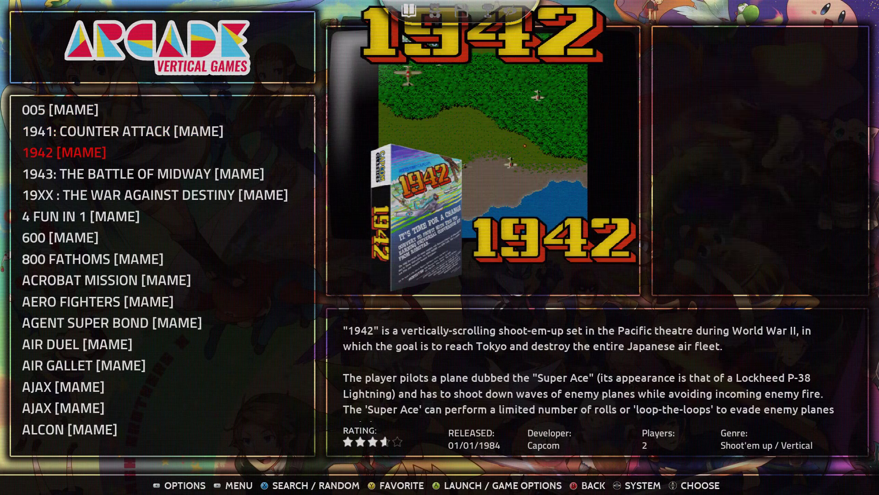
{"action": "key", "text": "Down"}
{"action": "key", "text": "Down"}
{"action": "key", "text": "Down"}
{"action": "key", "text": "Down"}
{"action": "key", "text": "Down"}
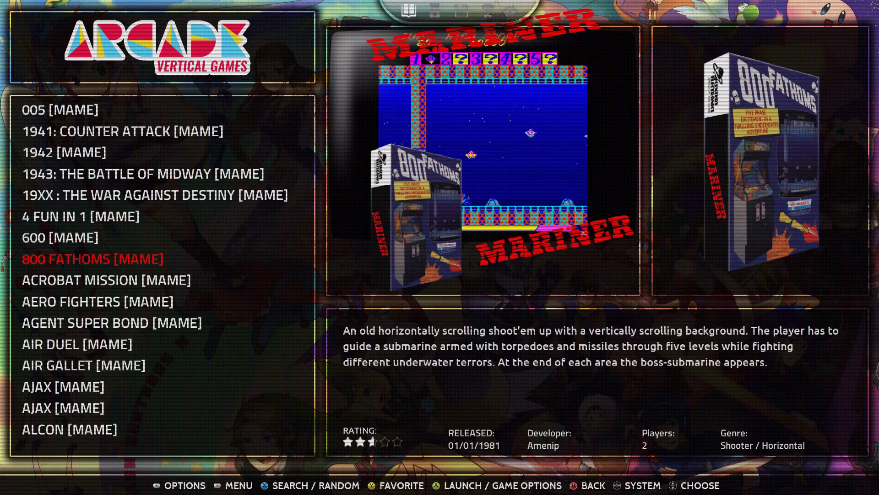
{"action": "key", "text": "Up"}
{"action": "key", "text": "Up"}
{"action": "key", "text": "BackSpace"}
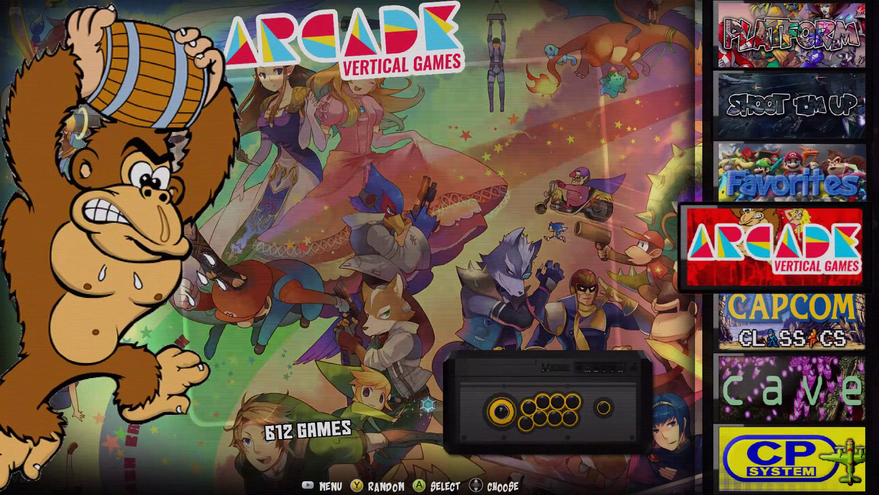
{"action": "key", "text": "Escape"}
Move down the Main Menu into Game Collection Settings.
{"action": "key", "text": "Down"}
{"action": "key", "text": "Down"}
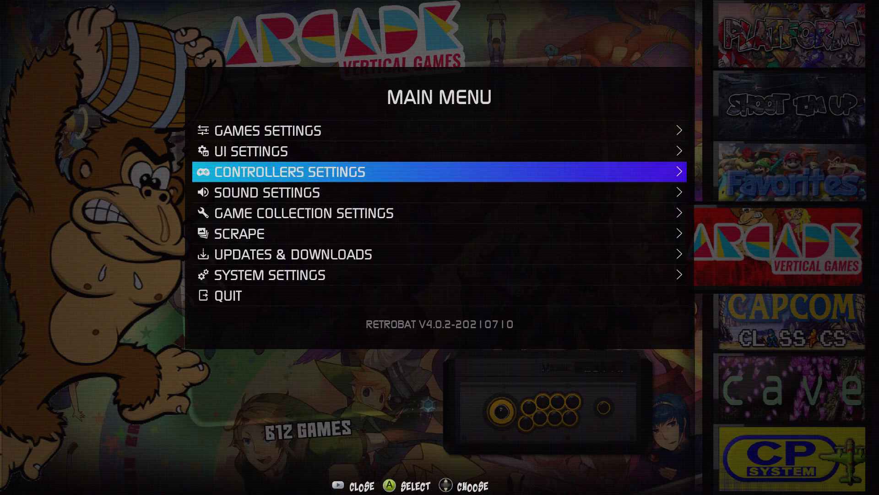
{"action": "key", "text": "Down"}
{"action": "key", "text": "Up"}
{"action": "key", "text": "Down"}
{"action": "key", "text": "Down"}
{"action": "key", "text": "Return"}
Untick Vertical Arcade in the Automatic Game Collections checklist, leaving Beat'em Up ticked.
{"action": "key", "text": "Down"}
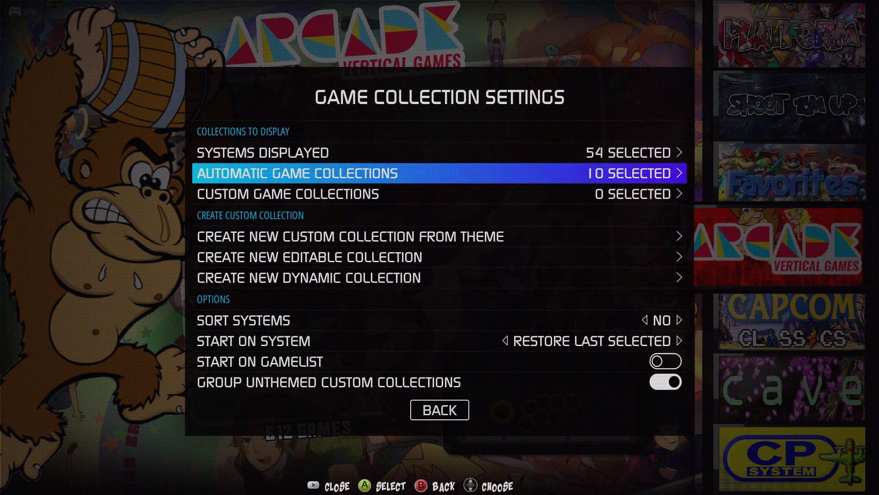
{"action": "key", "text": "Up"}
{"action": "key", "text": "Down"}
{"action": "key", "text": "Return"}
{"action": "key", "text": "Down"}
{"action": "key", "text": "Down"}
{"action": "key", "text": "Down"}
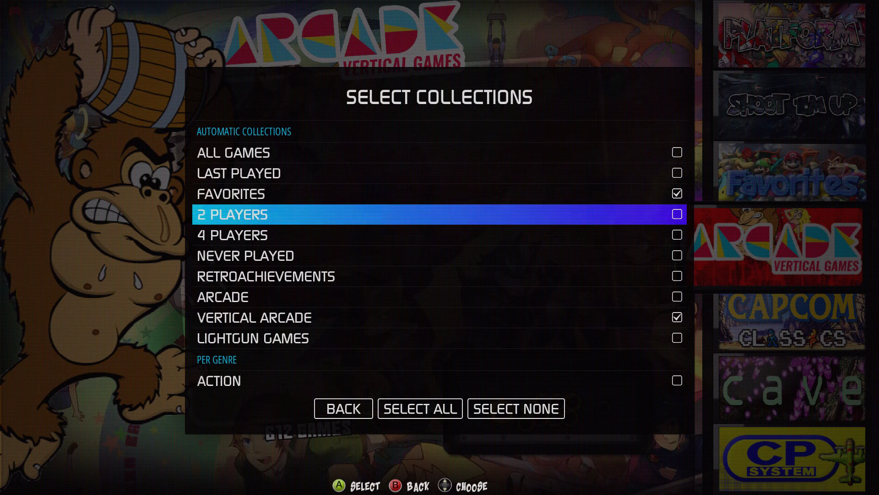
{"action": "key", "text": "Down"}
{"action": "key", "text": "Down"}
{"action": "key", "text": "Down"}
{"action": "key", "text": "Down"}
{"action": "key", "text": "Down"}
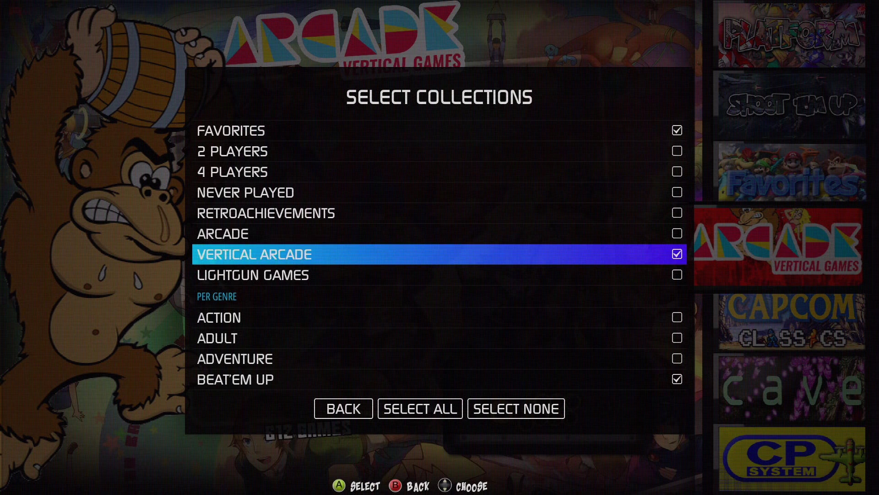
{"action": "key", "text": "Return"}
{"action": "key", "text": "Down"}
{"action": "key", "text": "Down"}
{"action": "key", "text": "Down"}
{"action": "key", "text": "Down"}
{"action": "key", "text": "Down"}
{"action": "key", "text": "Down"}
{"action": "key", "text": "Down"}
{"action": "key", "text": "Down"}
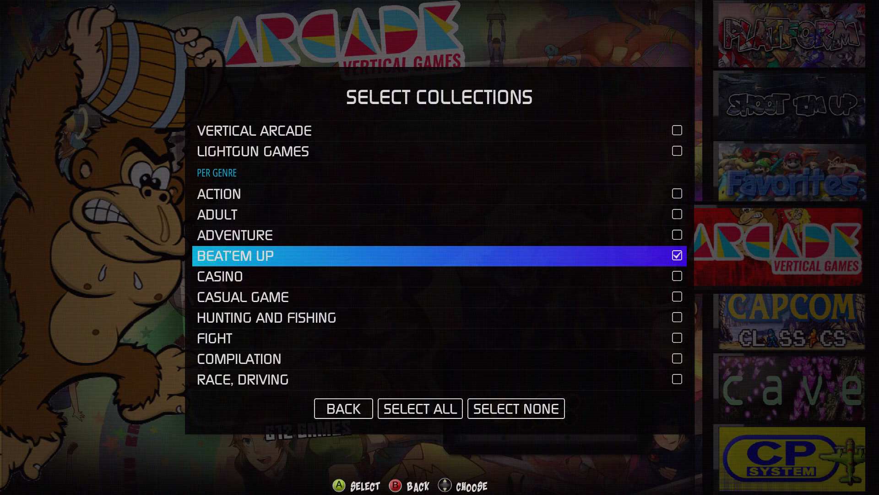
Review the genre collections from VARIOUS and PINBALL down to SHOOTER.
{"action": "key", "text": "Up"}
{"action": "key", "text": "Up"}
{"action": "key", "text": "Up"}
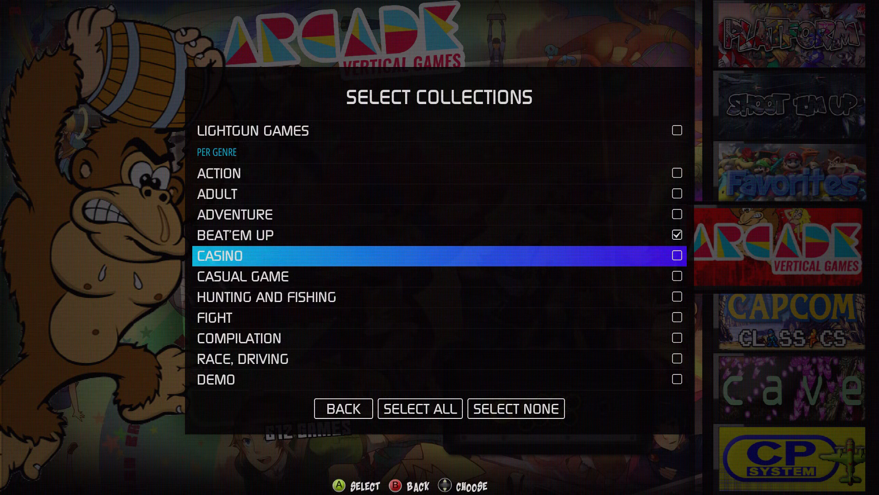
{"action": "key", "text": "Down"}
{"action": "key", "text": "Down"}
{"action": "key", "text": "Down"}
{"action": "key", "text": "Down"}
{"action": "key", "text": "Down"}
{"action": "key", "text": "Down"}
{"action": "key", "text": "Down"}
{"action": "key", "text": "Down"}
{"action": "key", "text": "Down"}
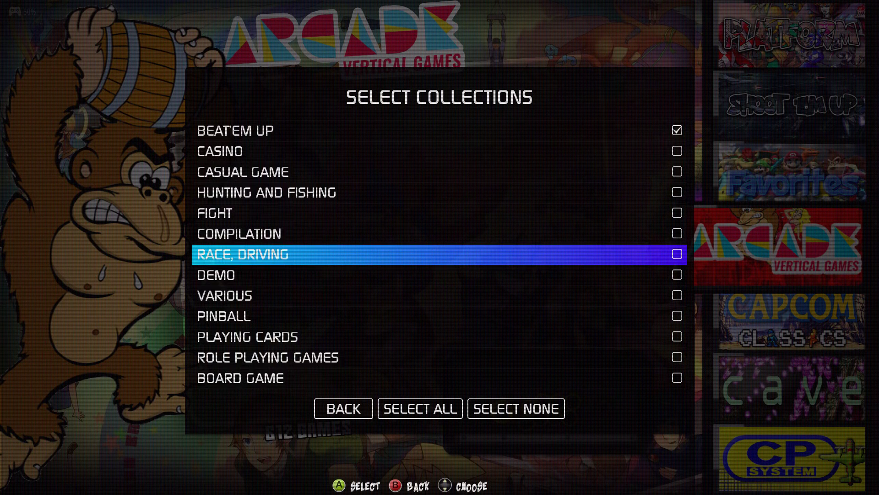
{"action": "key", "text": "Up"}
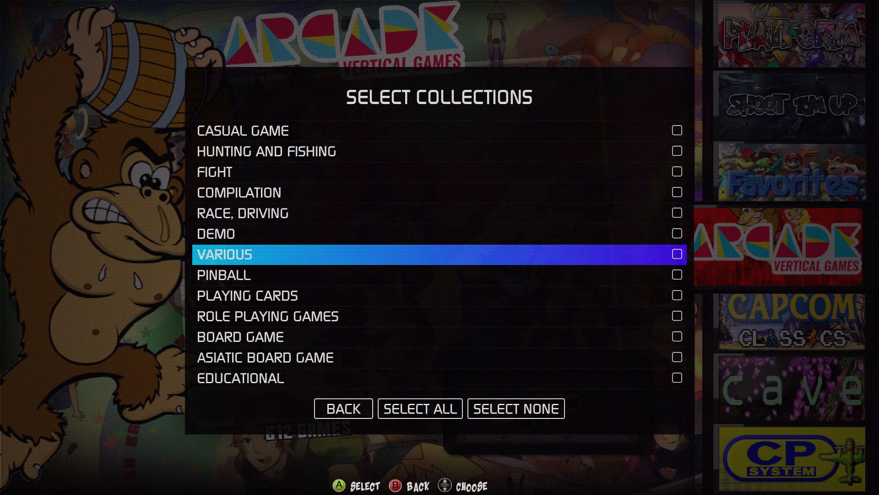
{"action": "key", "text": "Down"}
{"action": "key", "text": "Down"}
{"action": "key", "text": "Down"}
{"action": "key", "text": "Down"}
{"action": "key", "text": "Down"}
{"action": "key", "text": "Down"}
{"action": "key", "text": "Down"}
{"action": "key", "text": "Down"}
{"action": "key", "text": "Down"}
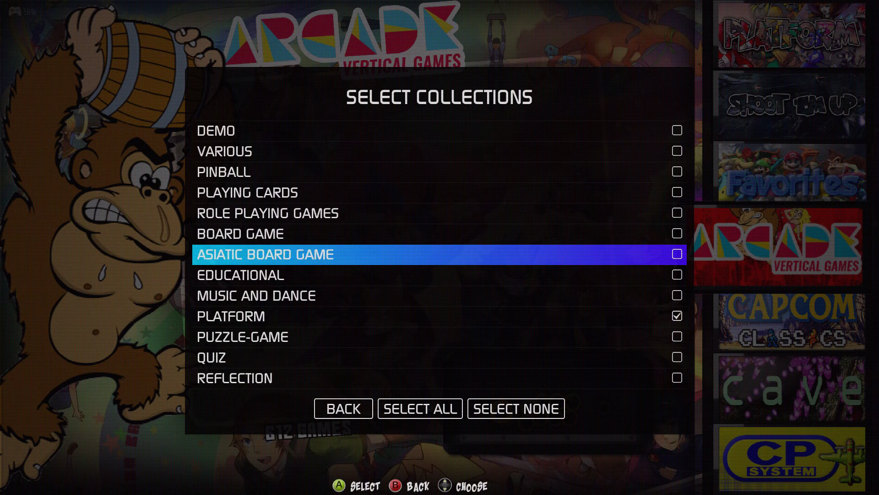
{"action": "key", "text": "Down"}
{"action": "key", "text": "Down"}
{"action": "key", "text": "Down"}
{"action": "key", "text": "Down"}
{"action": "key", "text": "Down"}
{"action": "key", "text": "Down"}
{"action": "key", "text": "Down"}
{"action": "key", "text": "Down"}
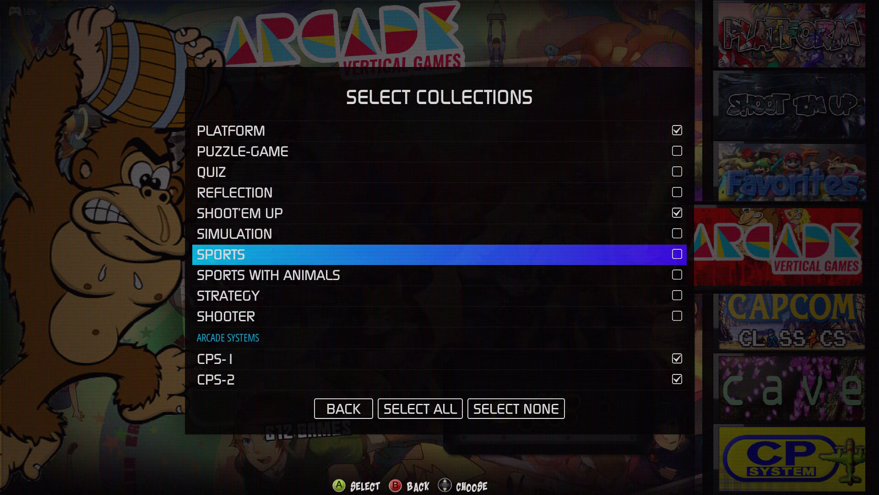
Review the arcade system collections (CPS-3, DAPHNE, SEGA MODEL 3), then go back.
{"action": "key", "text": "Down"}
{"action": "key", "text": "Down"}
{"action": "key", "text": "Down"}
{"action": "key", "text": "Down"}
{"action": "key", "text": "Down"}
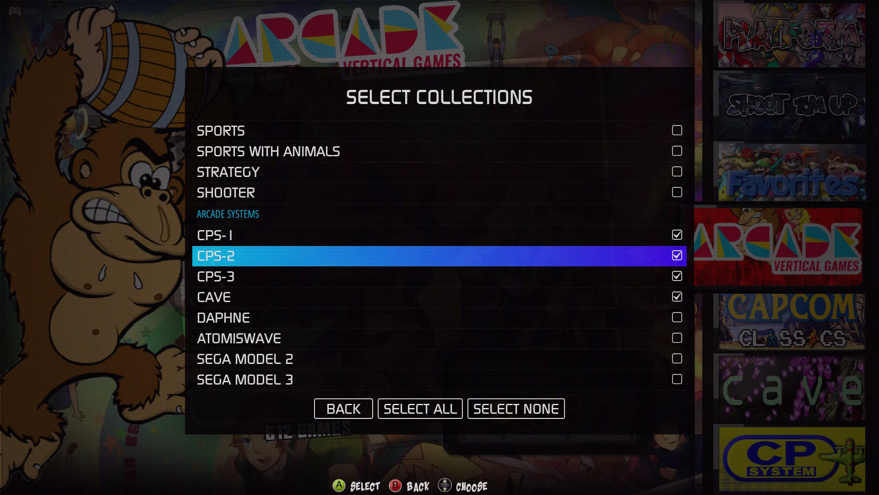
{"action": "key", "text": "Down"}
{"action": "key", "text": "Down"}
{"action": "key", "text": "Down"}
{"action": "key", "text": "Down"}
{"action": "key", "text": "Down"}
{"action": "key", "text": "Down"}
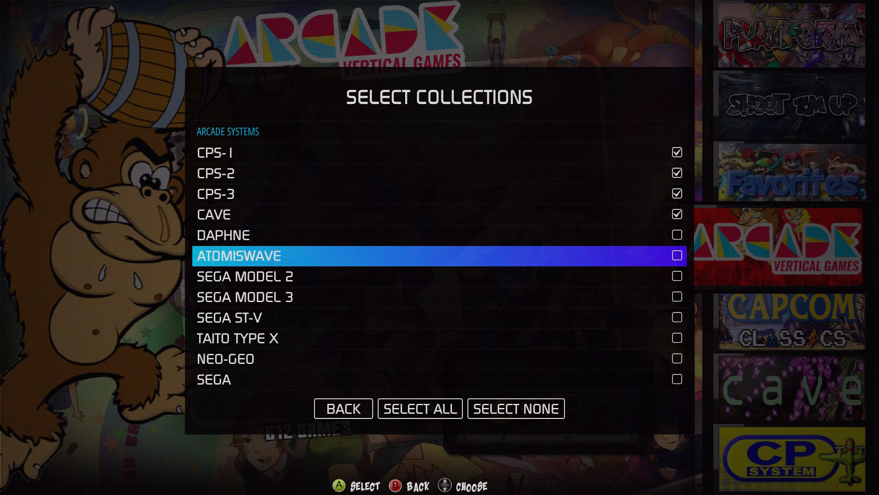
{"action": "key", "text": "Down"}
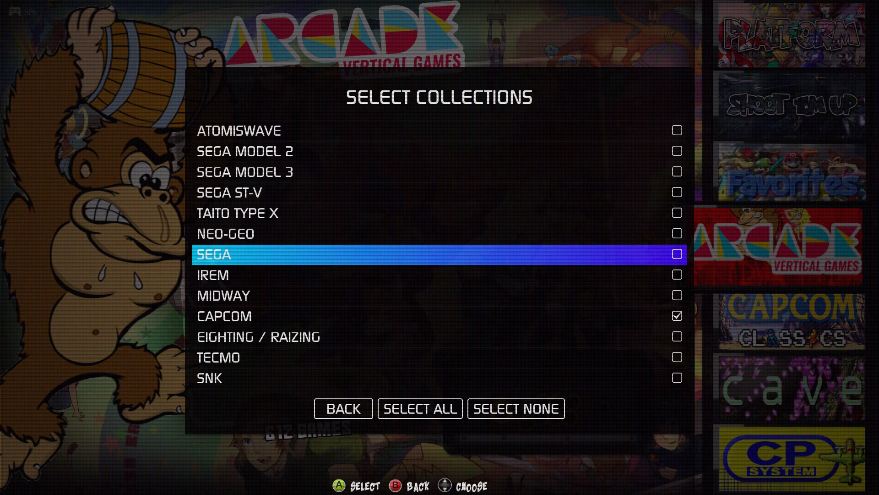
{"action": "key", "text": "Up"}
{"action": "key", "text": "Up"}
{"action": "key", "text": "Up"}
{"action": "key", "text": "Up"}
{"action": "key", "text": "Up"}
{"action": "key", "text": "Up"}
{"action": "key", "text": "Up"}
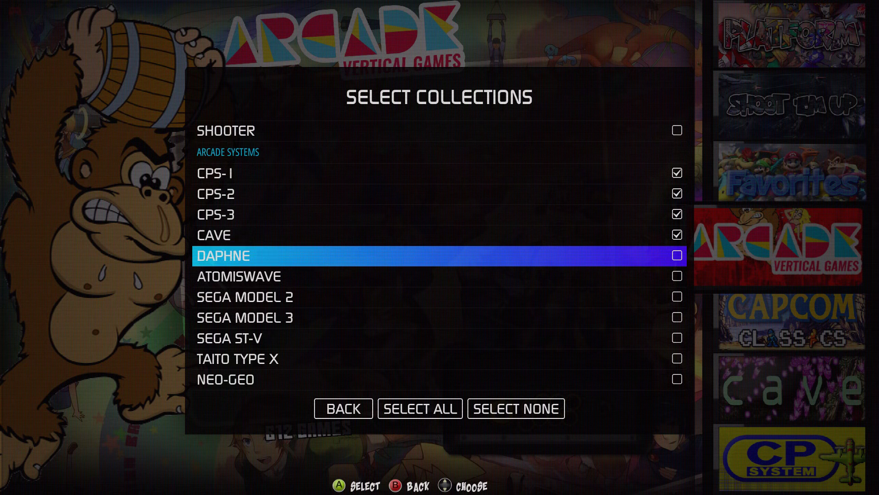
{"action": "key", "text": "Up"}
{"action": "key", "text": "Up"}
{"action": "key", "text": "Down"}
{"action": "key", "text": "Down"}
{"action": "key", "text": "Down"}
{"action": "key", "text": "Down"}
{"action": "key", "text": "Down"}
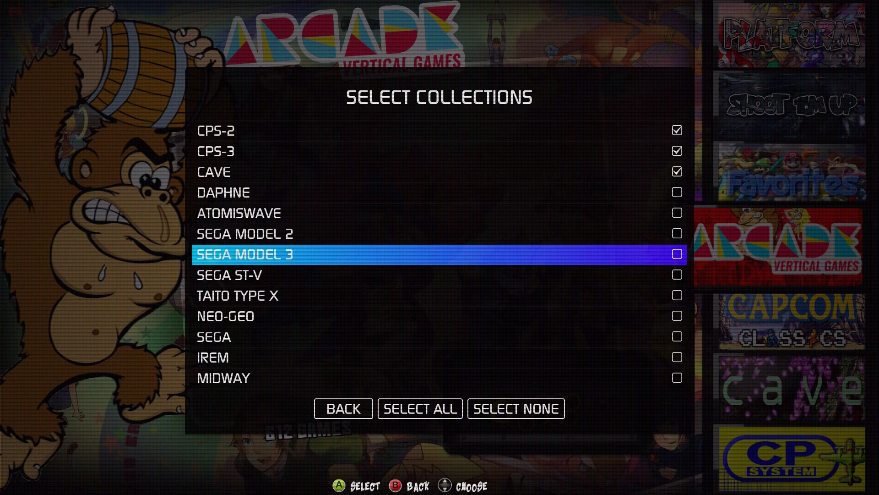
{"action": "key", "text": "Down"}
{"action": "key", "text": "Down"}
{"action": "key", "text": "Down"}
{"action": "key", "text": "Down"}
{"action": "key", "text": "Down"}
{"action": "key", "text": "Down"}
{"action": "key", "text": "Down"}
{"action": "key", "text": "Down"}
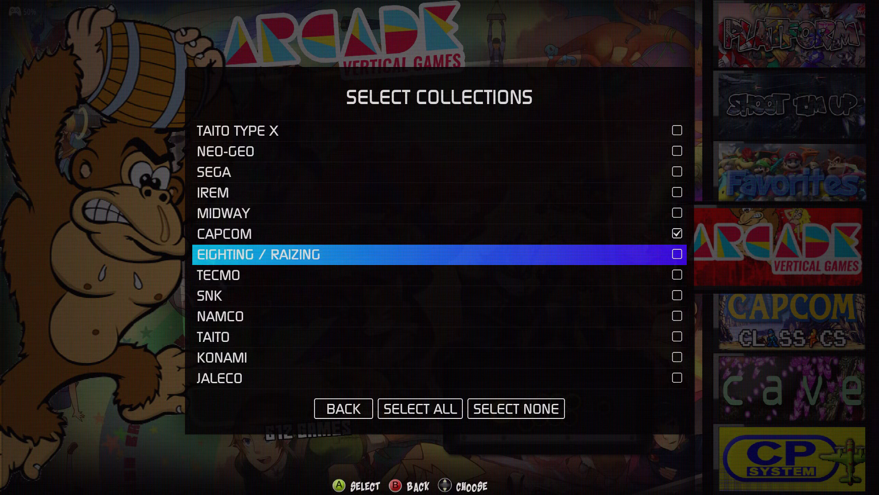
{"action": "key", "text": "Down"}
{"action": "key", "text": "Down"}
{"action": "key", "text": "Down"}
{"action": "key", "text": "BackSpace"}
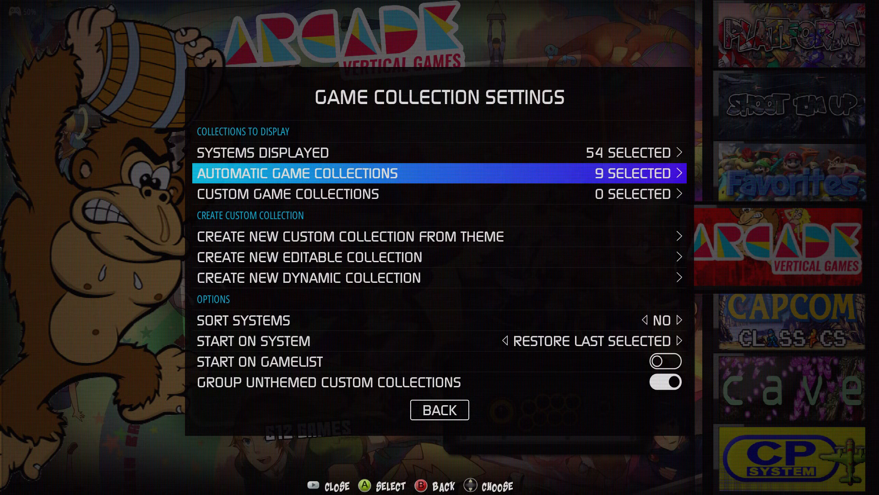
Pass the editable and dynamic options and choose Create New Custom Collection From Theme.
{"action": "key", "text": "Down"}
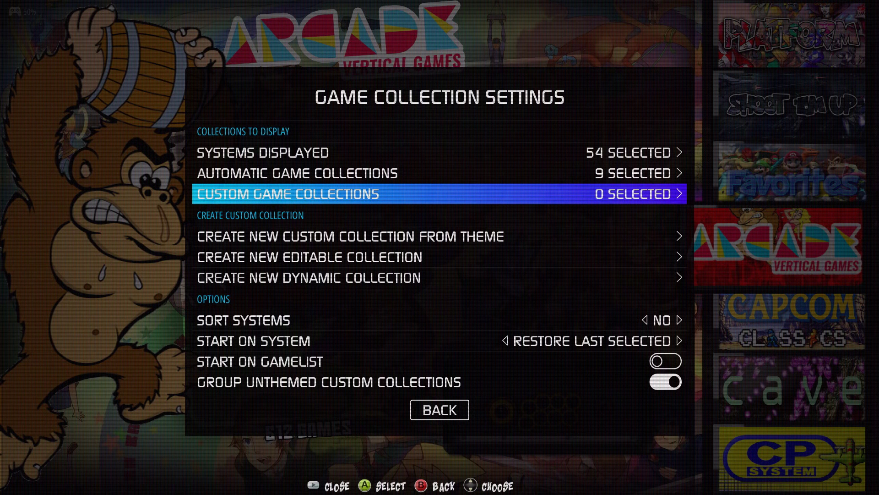
{"action": "key", "text": "Down"}
{"action": "key", "text": "Down"}
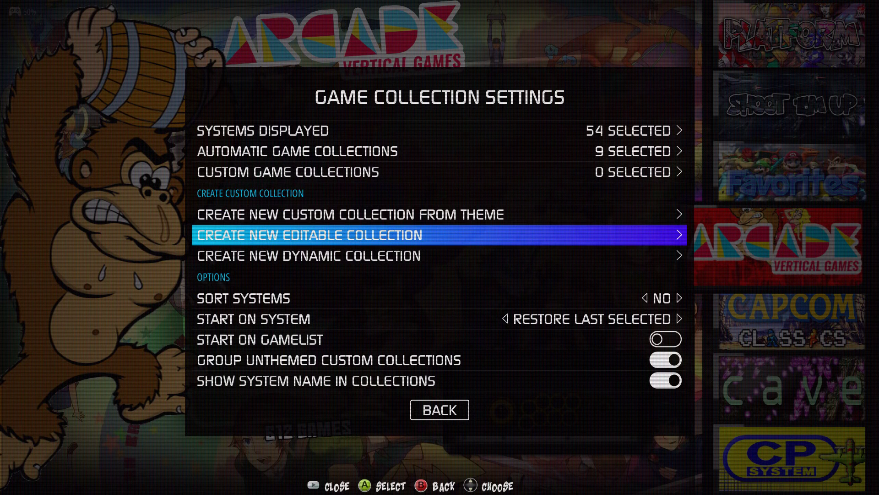
{"action": "key", "text": "Down"}
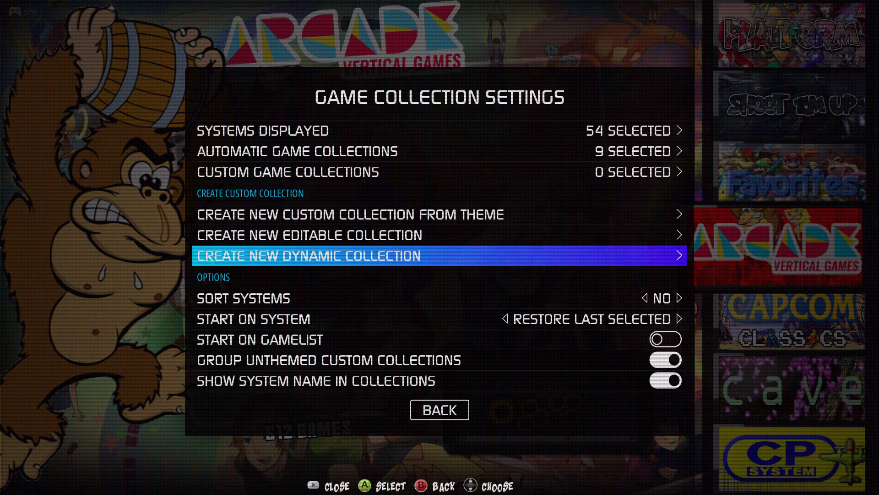
{"action": "key", "text": "Up"}
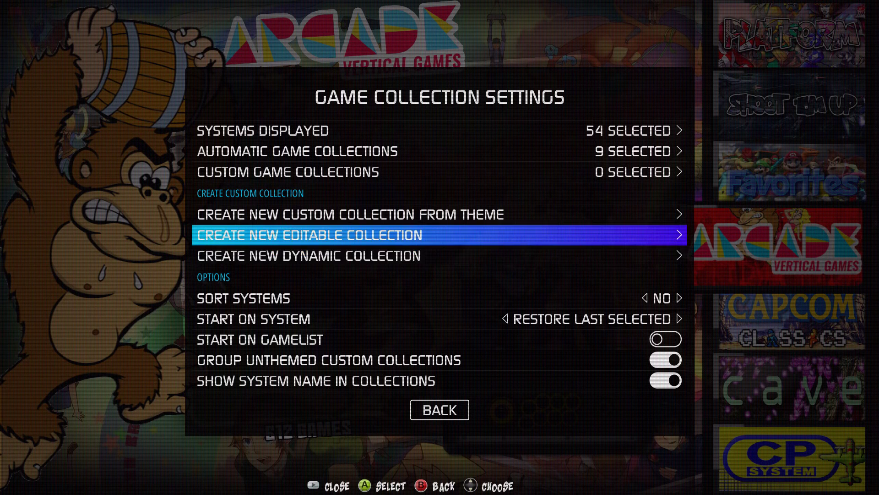
{"action": "key", "text": "Down"}
{"action": "key", "text": "Up"}
{"action": "key", "text": "Up"}
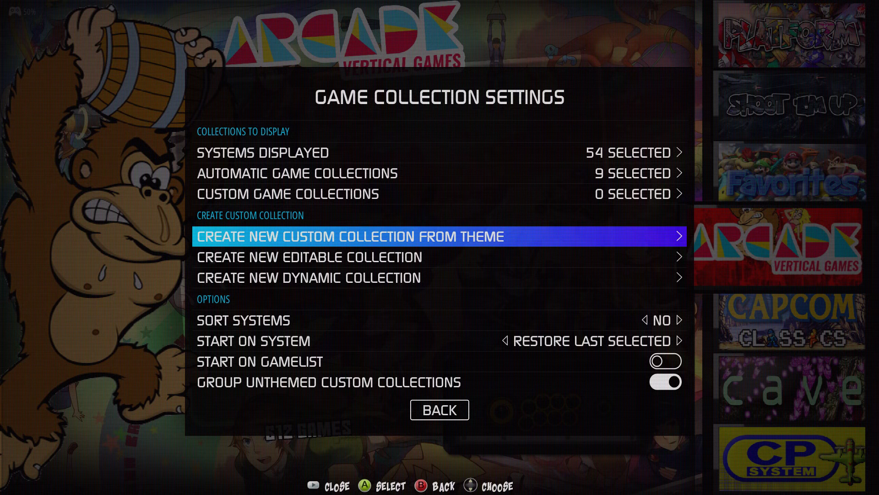
{"action": "key", "text": "Return"}
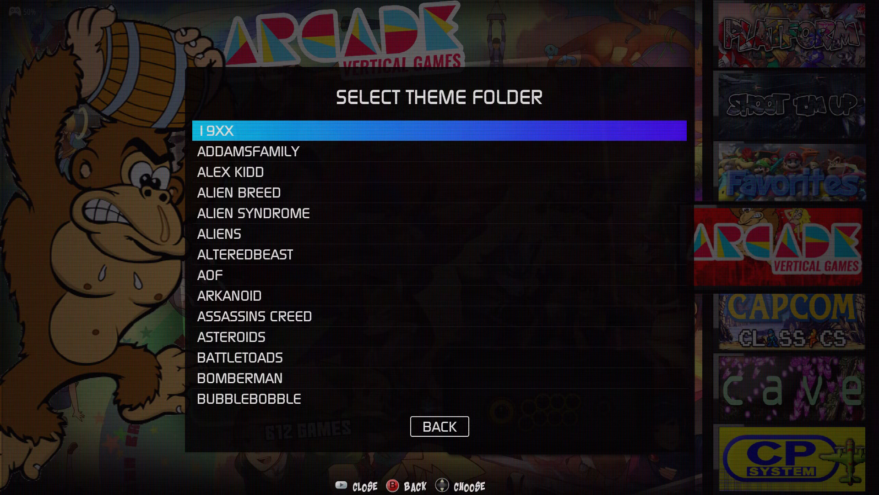
Scroll the theme folders past ADDAMSFAMILY and pick 19XX as the collection's theme.
{"action": "key", "text": "Down"}
{"action": "key", "text": "Down"}
{"action": "key", "text": "Down"}
{"action": "key", "text": "Down"}
{"action": "key", "text": "Down"}
{"action": "key", "text": "Down"}
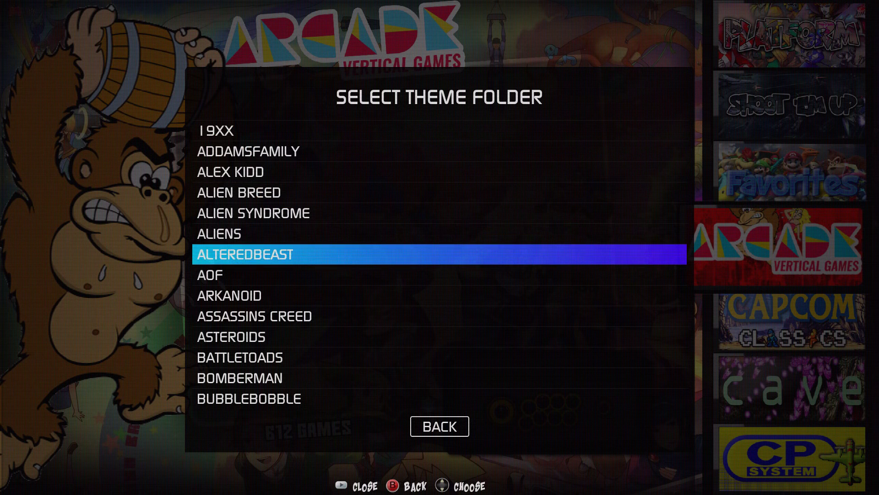
{"action": "key", "text": "Down"}
{"action": "key", "text": "Down"}
{"action": "key", "text": "Down"}
{"action": "key", "text": "Down"}
{"action": "key", "text": "Down"}
{"action": "key", "text": "Down"}
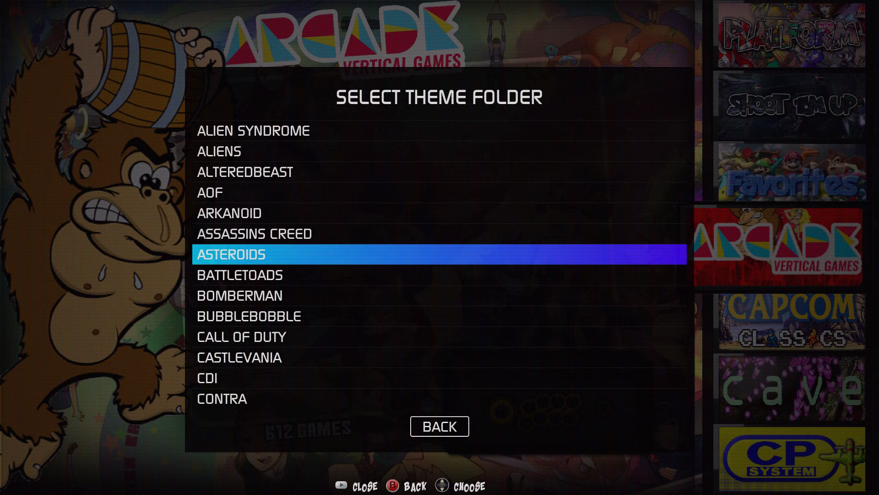
{"action": "key", "text": "Up"}
{"action": "key", "text": "Up"}
{"action": "key", "text": "Up"}
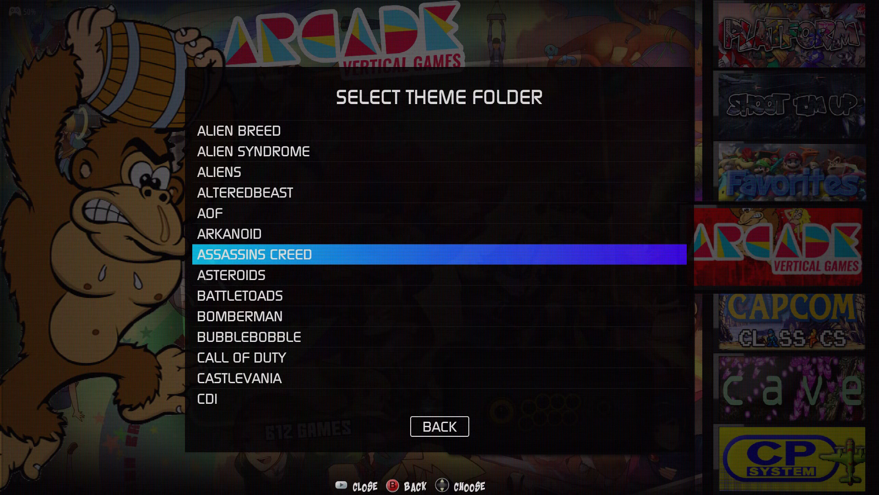
{"action": "key", "text": "Up"}
{"action": "key", "text": "Up"}
{"action": "key", "text": "Up"}
{"action": "key", "text": "Up"}
{"action": "key", "text": "Up"}
{"action": "key", "text": "Up"}
{"action": "key", "text": "Up"}
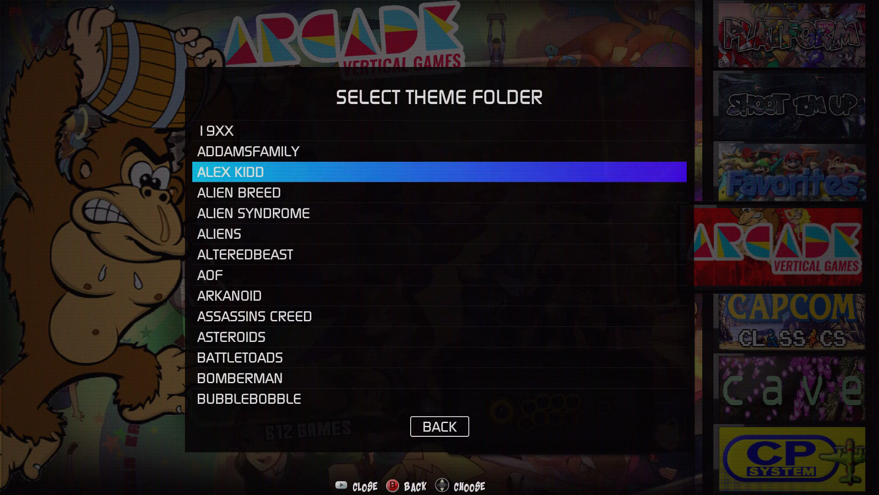
{"action": "key", "text": "Up"}
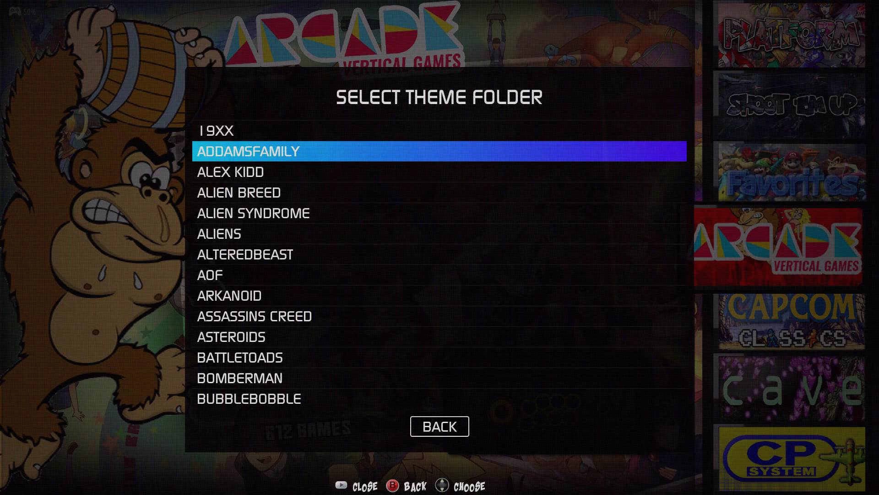
{"action": "key", "text": "Down"}
{"action": "key", "text": "Down"}
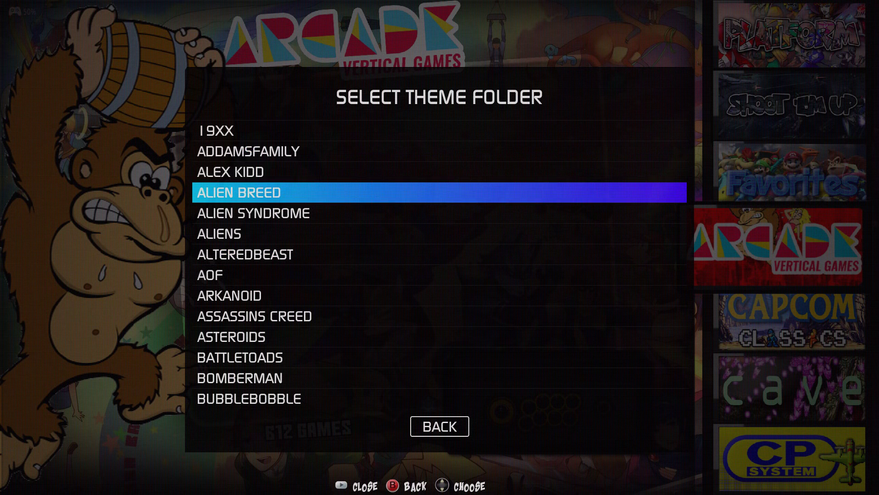
{"action": "key", "text": "Up"}
{"action": "key", "text": "Up"}
{"action": "key", "text": "Down"}
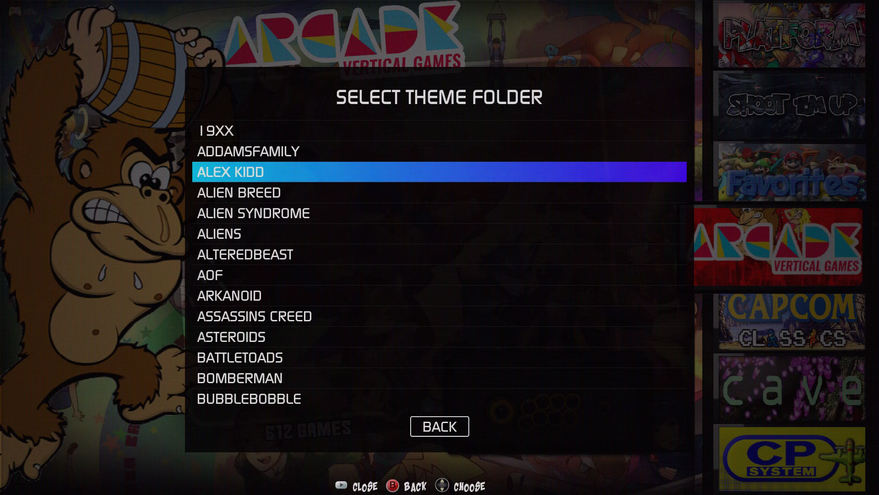
{"action": "key", "text": "Up"}
{"action": "key", "text": "Up"}
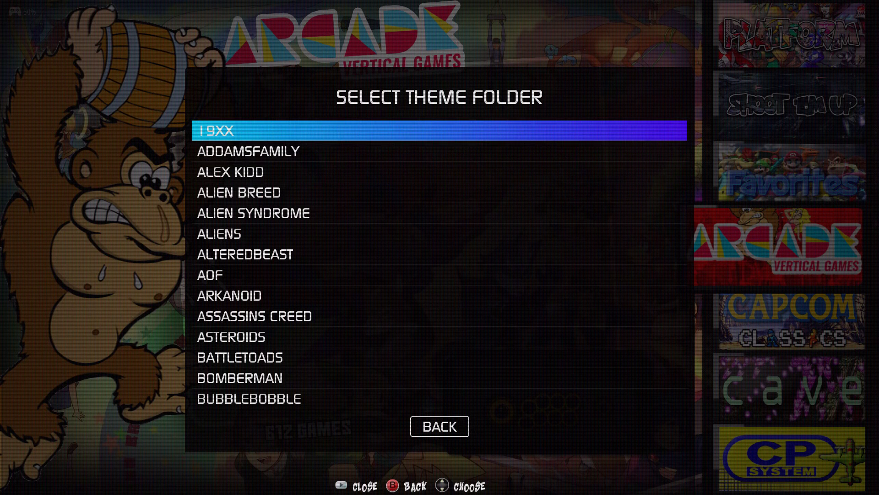
{"action": "key", "text": "Return"}
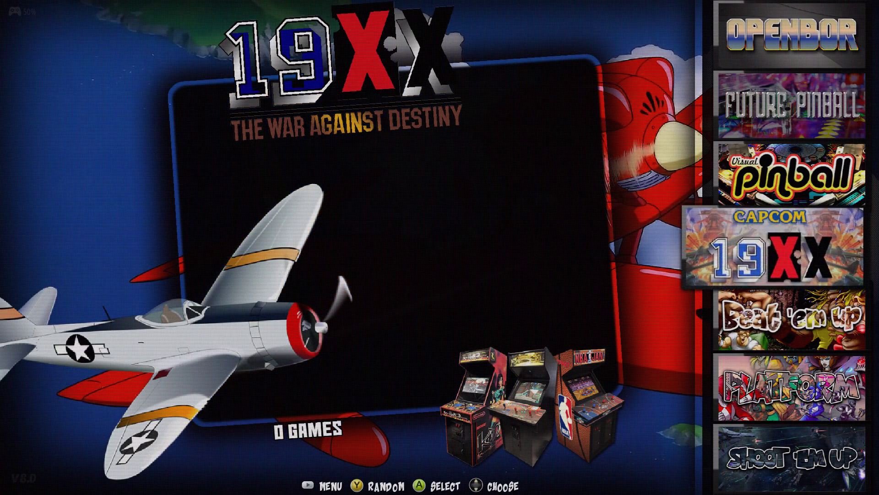
Open the 19XX collection, confirm No Entries Found, and return to the systems.
{"action": "key", "text": "Return"}
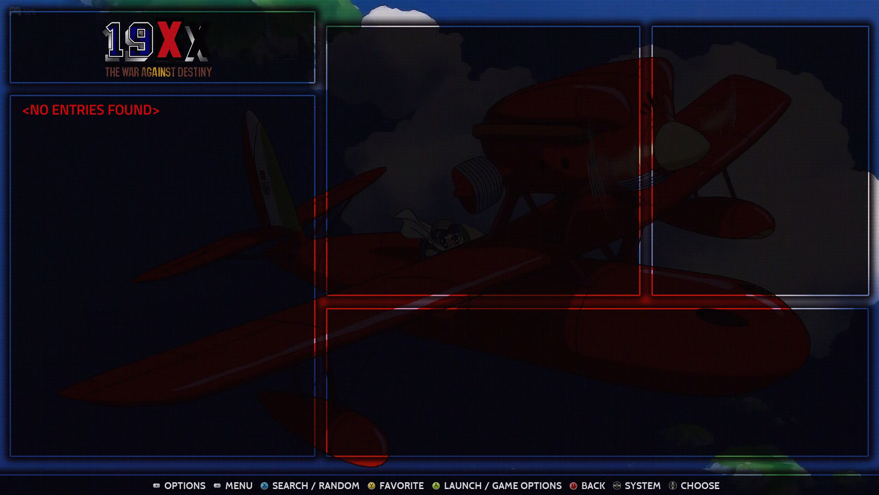
{"action": "key", "text": "BackSpace"}
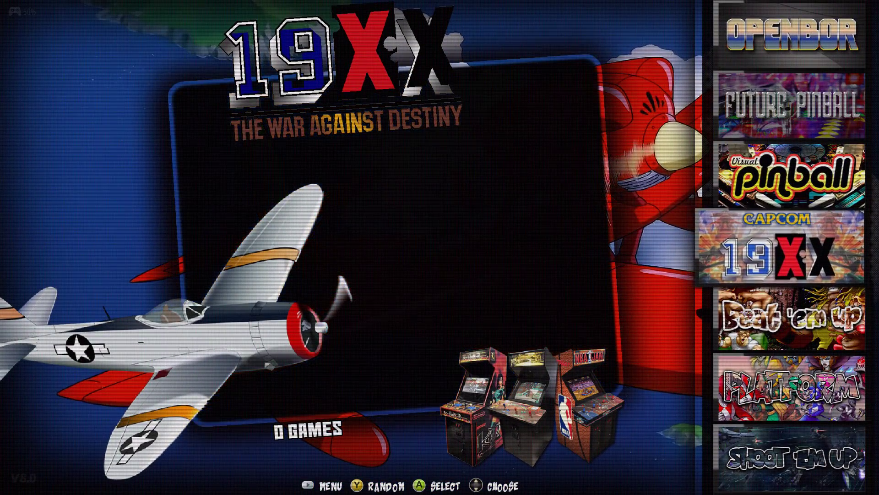
{"action": "key", "text": "Up"}
{"action": "key", "text": "Down"}
{"action": "key", "text": "Down"}
{"action": "key", "text": "Down"}
{"action": "key", "text": "Down"}
{"action": "key", "text": "Down"}
{"action": "key", "text": "Down"}
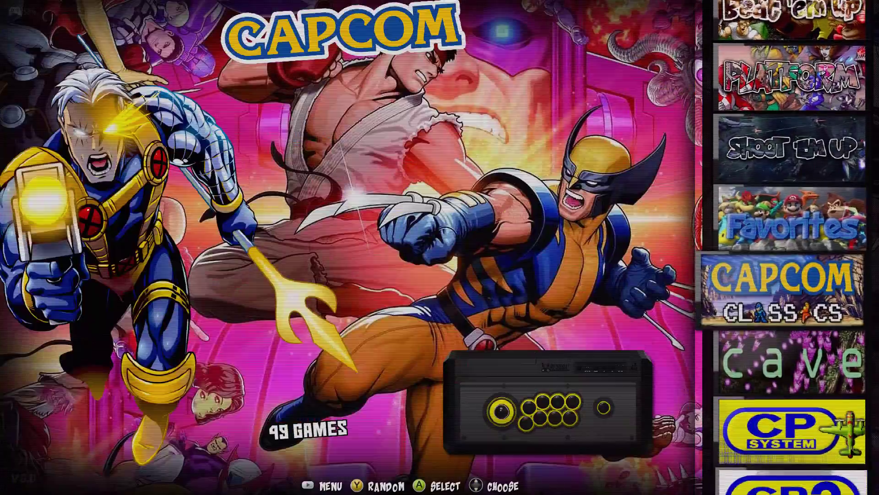
Scroll the system carousel down to MAME and open its game list.
{"action": "key", "text": "Down"}
{"action": "key", "text": "Down"}
{"action": "key", "text": "Down"}
{"action": "key", "text": "Down"}
{"action": "key", "text": "Down"}
{"action": "key", "text": "Down"}
{"action": "key", "text": "Down"}
{"action": "key", "text": "Down"}
{"action": "key", "text": "Down"}
{"action": "key", "text": "Down"}
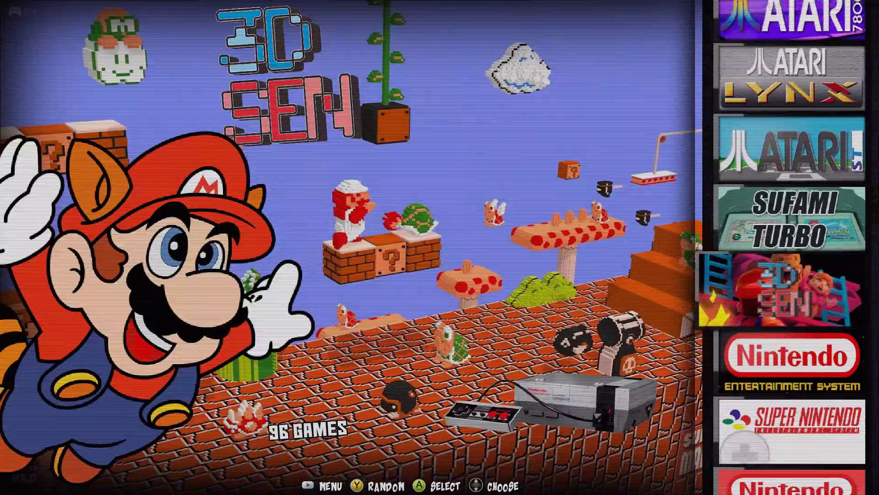
{"action": "key", "text": "Down"}
{"action": "key", "text": "Down"}
{"action": "key", "text": "Down"}
{"action": "key", "text": "Down"}
{"action": "key", "text": "Down"}
{"action": "key", "text": "Down"}
{"action": "key", "text": "Down"}
{"action": "key", "text": "Down"}
{"action": "key", "text": "Down"}
{"action": "key", "text": "Down"}
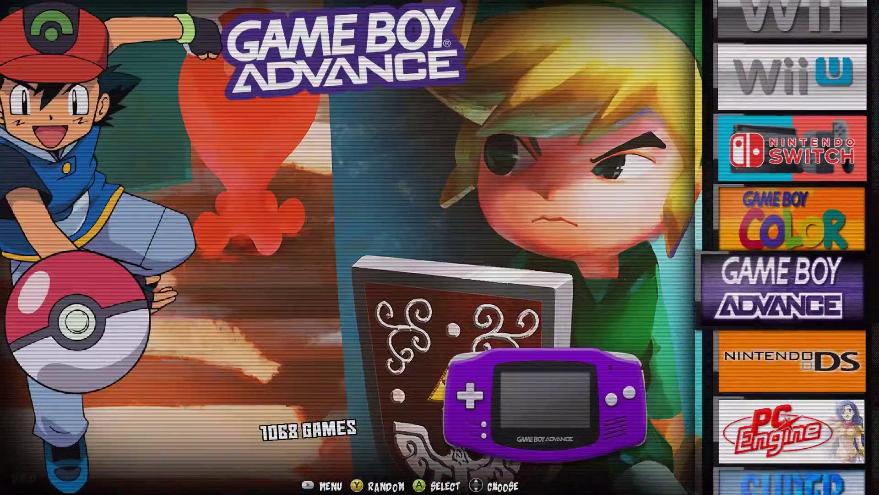
{"action": "key", "text": "Down"}
{"action": "key", "text": "Down"}
{"action": "key", "text": "Down"}
{"action": "key", "text": "Down"}
{"action": "key", "text": "Down"}
{"action": "key", "text": "Down"}
{"action": "key", "text": "Down"}
{"action": "key", "text": "Down"}
{"action": "key", "text": "Down"}
{"action": "key", "text": "Down"}
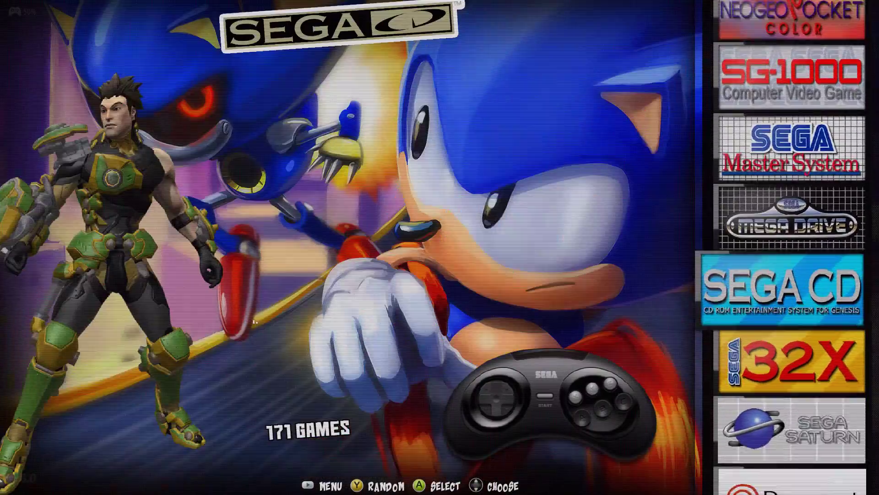
{"action": "key", "text": "Down"}
{"action": "key", "text": "Down"}
{"action": "key", "text": "Down"}
{"action": "key", "text": "Down"}
{"action": "key", "text": "Down"}
{"action": "key", "text": "Down"}
{"action": "key", "text": "Down"}
{"action": "key", "text": "Down"}
{"action": "key", "text": "Down"}
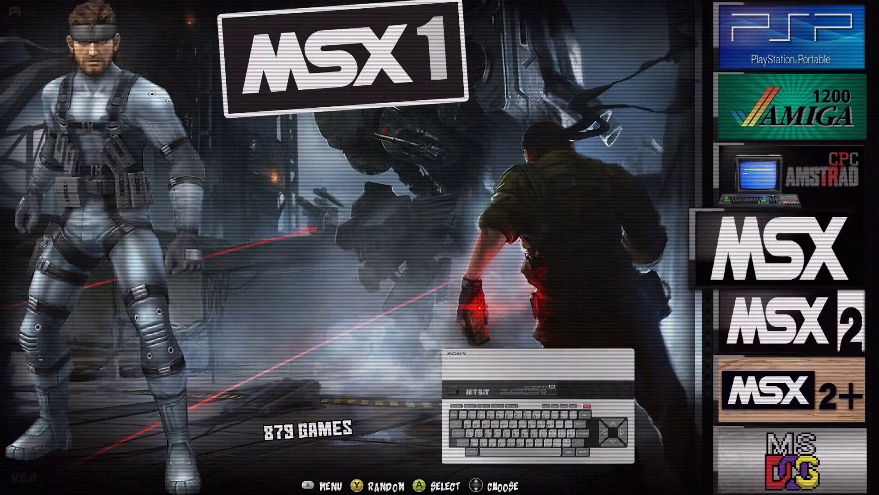
{"action": "key", "text": "Down"}
{"action": "key", "text": "Down"}
{"action": "key", "text": "Down"}
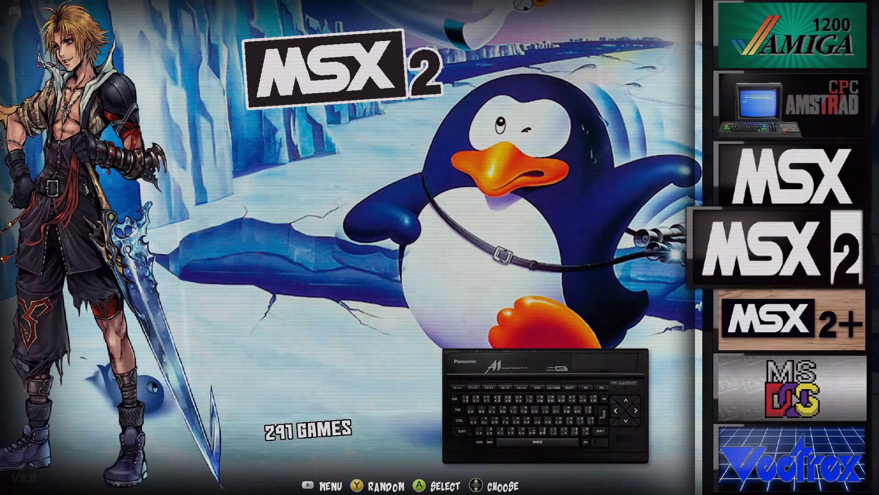
{"action": "key", "text": "Down"}
{"action": "key", "text": "Down"}
{"action": "key", "text": "Down"}
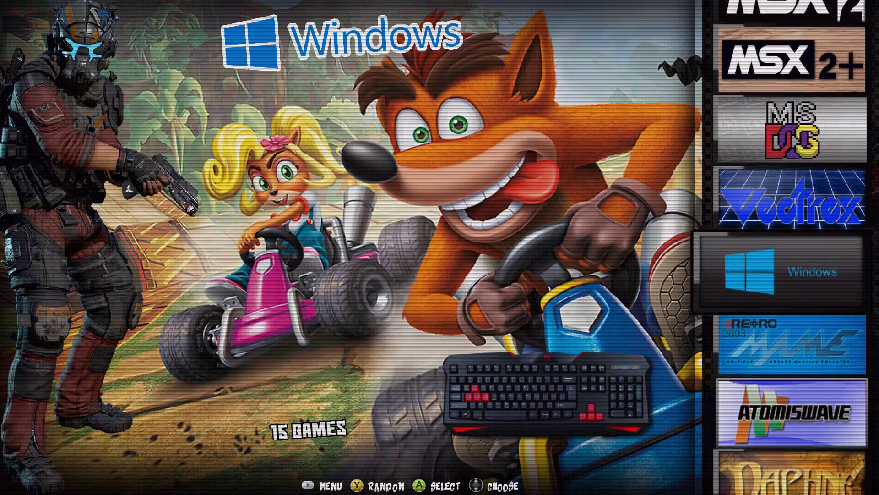
{"action": "key", "text": "Return"}
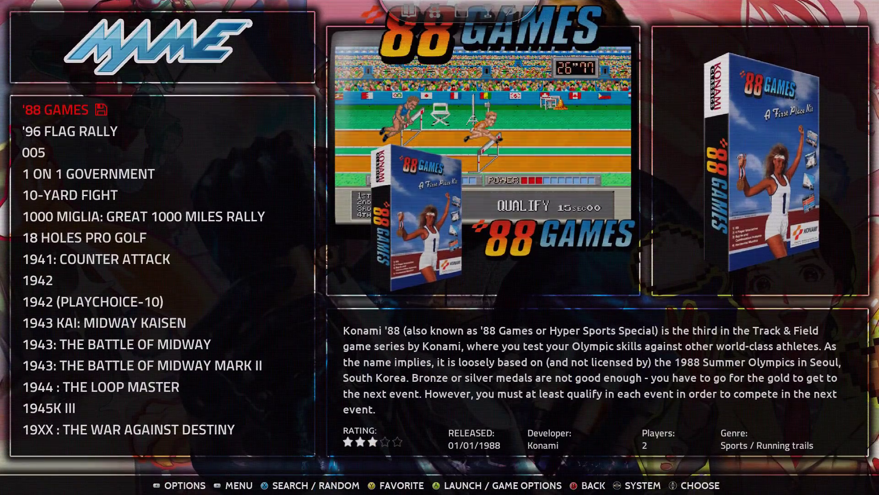
Add 1941: Counter Attack, 1942 and 1942 (PlayChoice-10) to the 19XX collection.
{"action": "key", "text": "Down"}
{"action": "key", "text": "Down"}
{"action": "key", "text": "Down"}
{"action": "key", "text": "Down"}
{"action": "key", "text": "Down"}
{"action": "key", "text": "Down"}
{"action": "key", "text": "Down"}
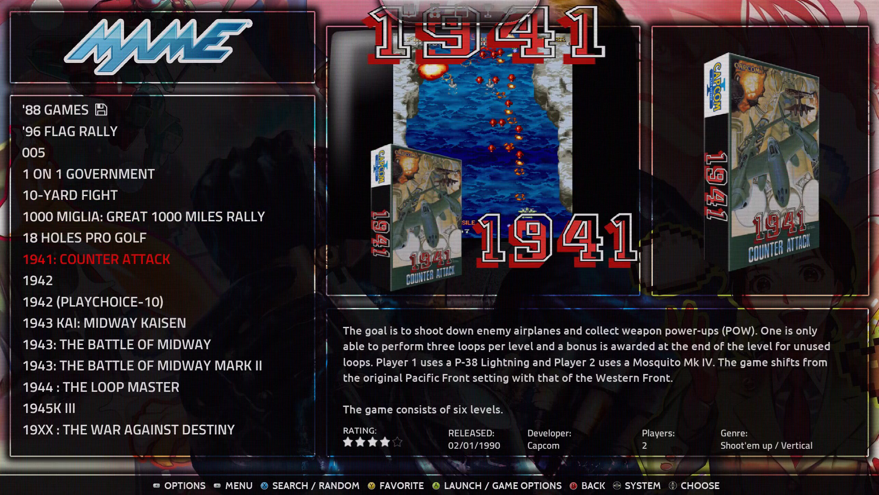
{"action": "key", "text": "Return"}
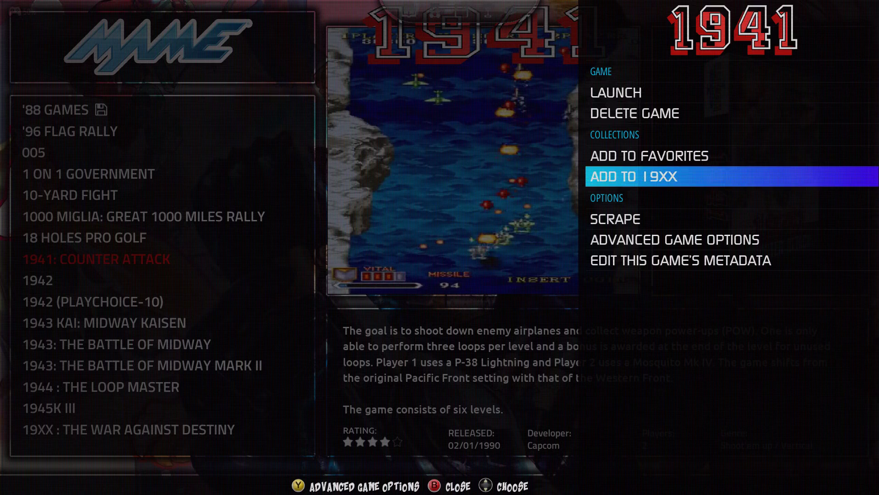
{"action": "key", "text": "Return"}
{"action": "key", "text": "Down"}
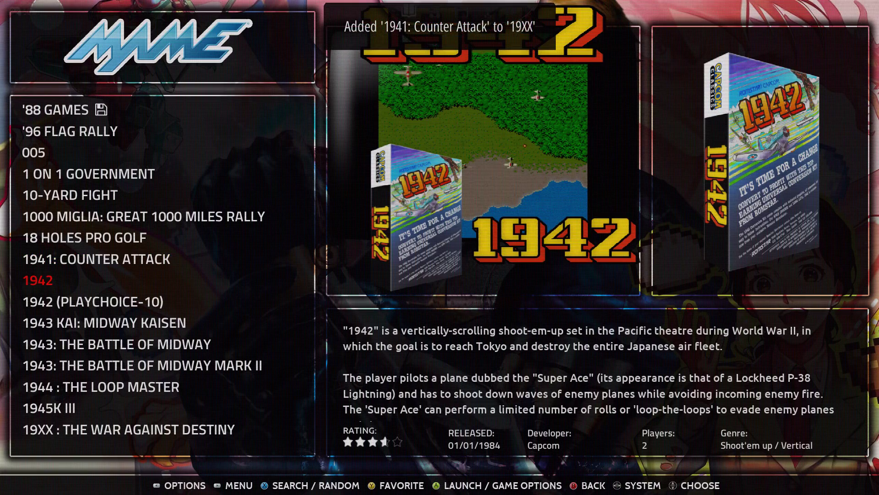
{"action": "key", "text": "Return"}
{"action": "key", "text": "Down"}
{"action": "key", "text": "Down"}
{"action": "key", "text": "Down"}
{"action": "key", "text": "Down"}
{"action": "key", "text": "Return"}
{"action": "key", "text": "Down"}
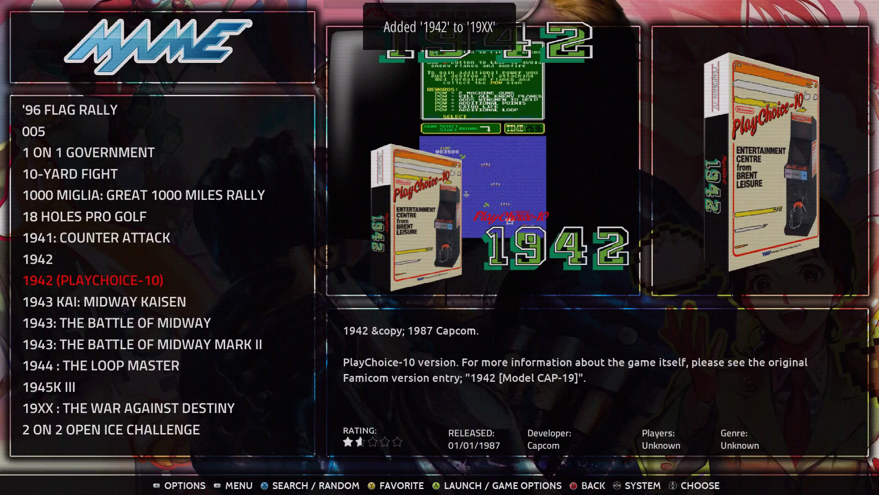
{"action": "key", "text": "Return"}
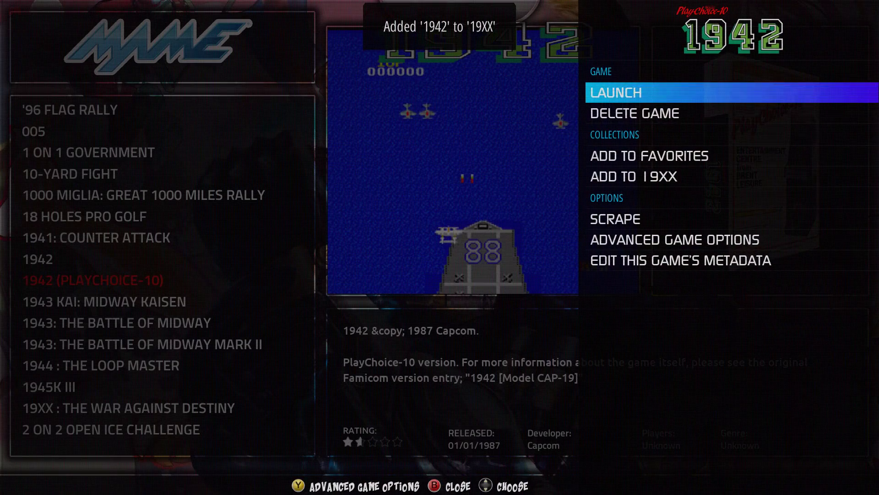
{"action": "key", "text": "Down"}
{"action": "key", "text": "Down"}
{"action": "key", "text": "Down"}
{"action": "key", "text": "Return"}
Add 1943 Kai: Midway Kaisen, 1943: The Battle of Midway and its Mark II version to 19XX.
{"action": "key", "text": "Down"}
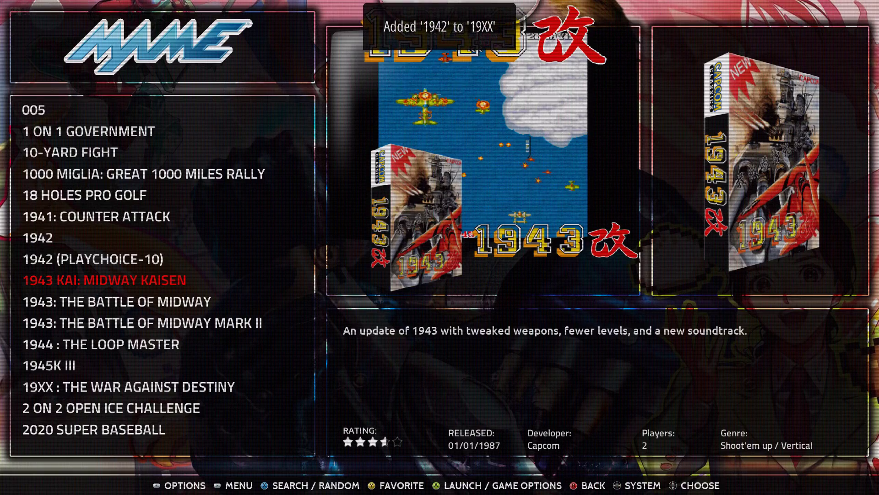
{"action": "key", "text": "Return"}
{"action": "key", "text": "Down"}
{"action": "key", "text": "Down"}
{"action": "key", "text": "Down"}
{"action": "key", "text": "Return"}
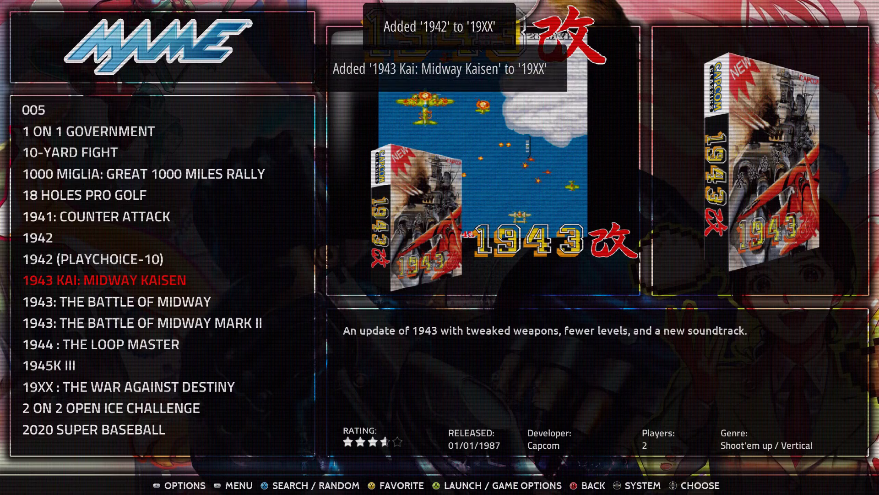
{"action": "key", "text": "Down"}
{"action": "key", "text": "Return"}
{"action": "key", "text": "Down"}
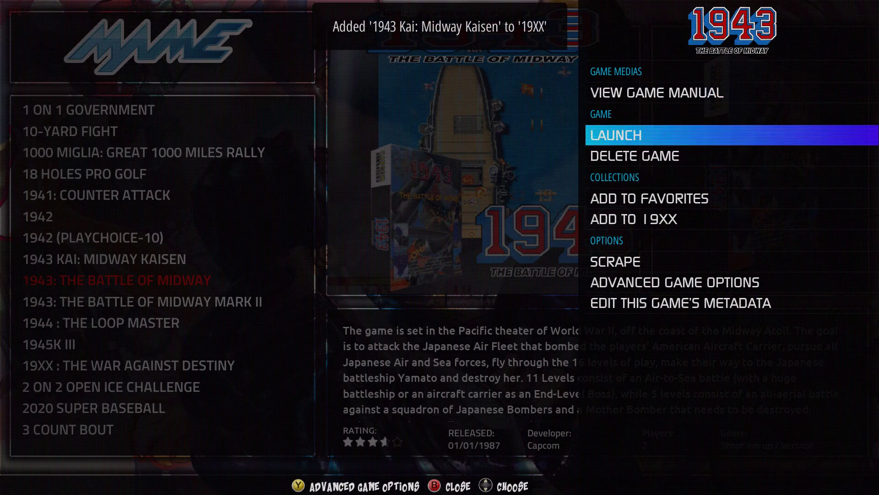
{"action": "key", "text": "Down"}
{"action": "key", "text": "Down"}
{"action": "key", "text": "Return"}
{"action": "key", "text": "Down"}
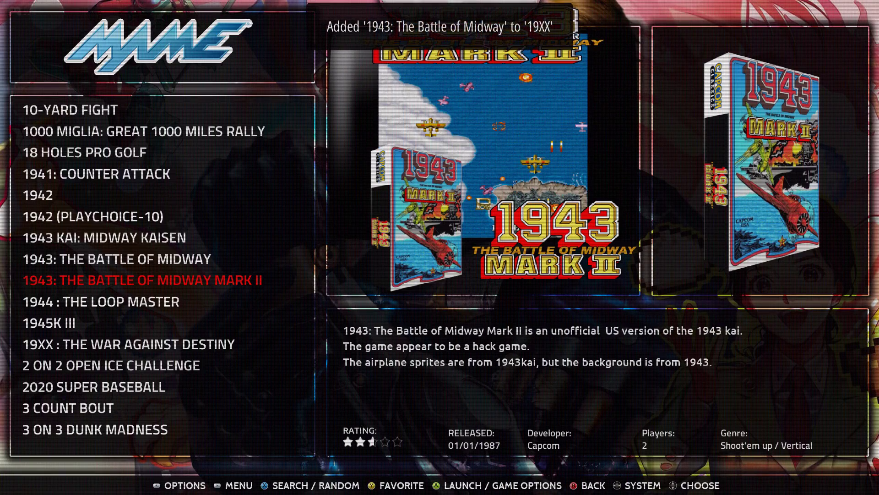
{"action": "key", "text": "Return"}
Add 1944: The Loop Master, 1945K III and 19XX: The War Against Destiny, then return to the systems.
{"action": "key", "text": "Down"}
{"action": "key", "text": "Down"}
{"action": "key", "text": "Down"}
{"action": "key", "text": "Return"}
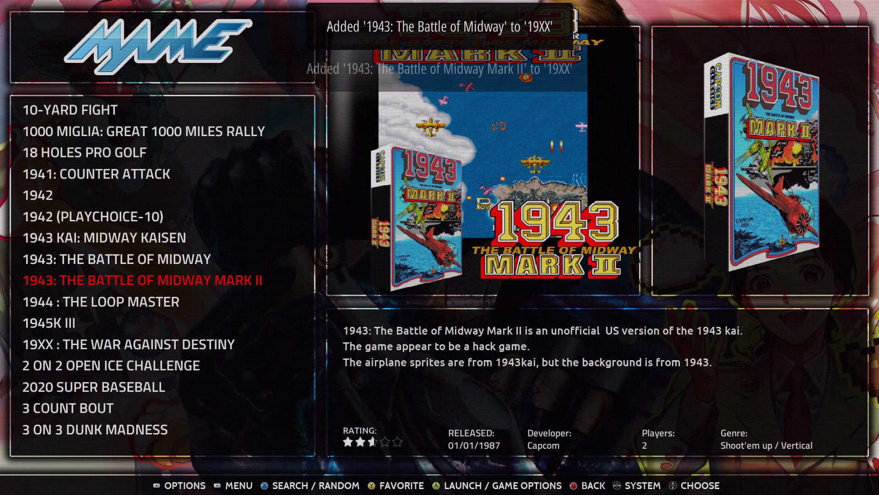
{"action": "key", "text": "Down"}
{"action": "key", "text": "Return"}
{"action": "key", "text": "Down"}
{"action": "key", "text": "Down"}
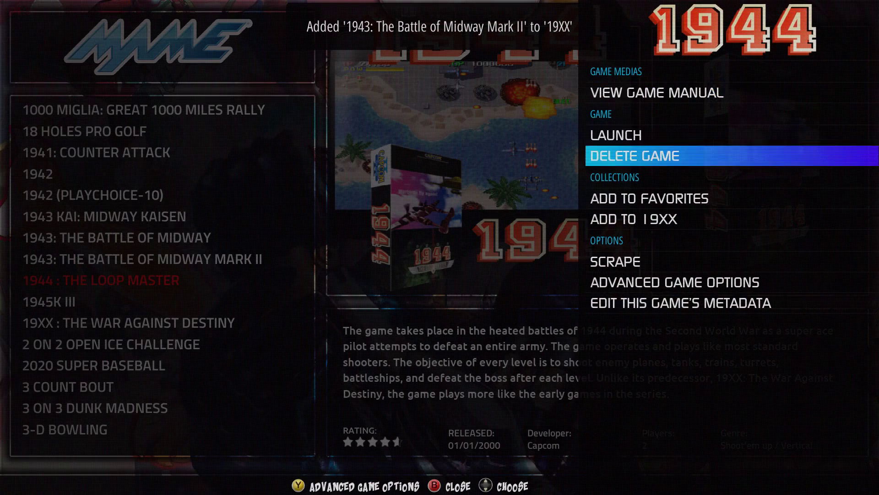
{"action": "key", "text": "Return"}
{"action": "key", "text": "Down"}
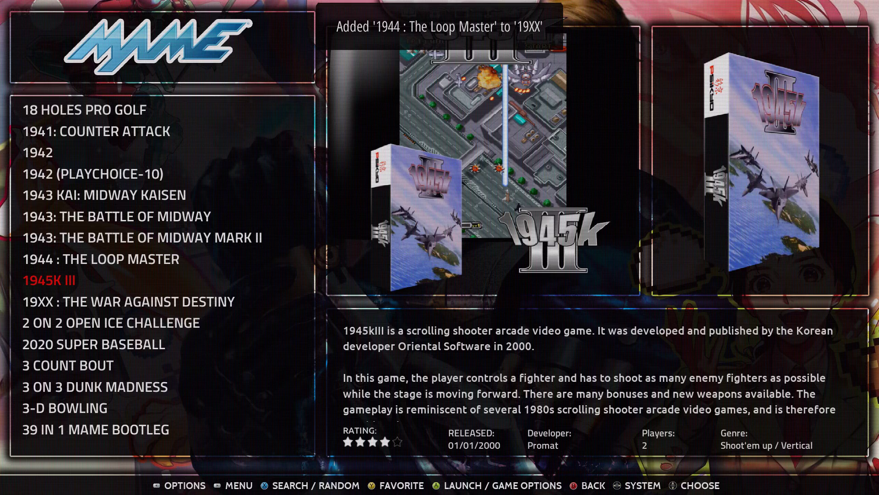
{"action": "key", "text": "Return"}
{"action": "key", "text": "Down"}
{"action": "key", "text": "Down"}
{"action": "key", "text": "Return"}
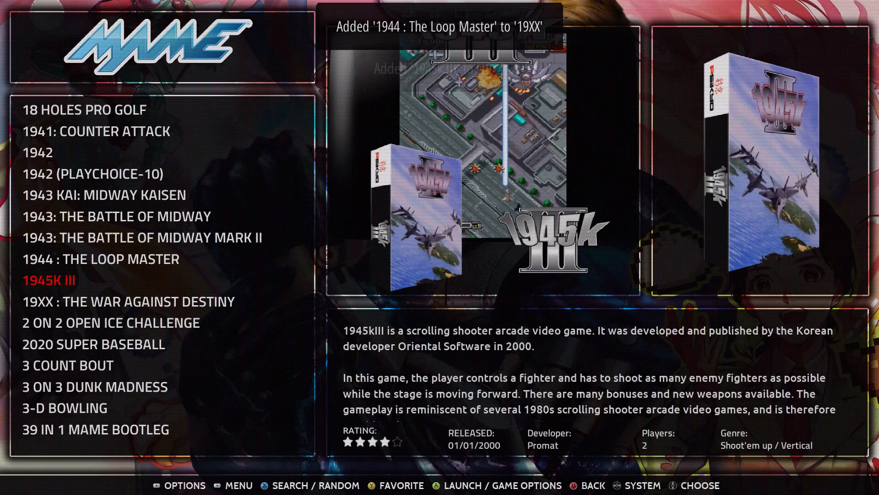
{"action": "key", "text": "Down"}
{"action": "key", "text": "Return"}
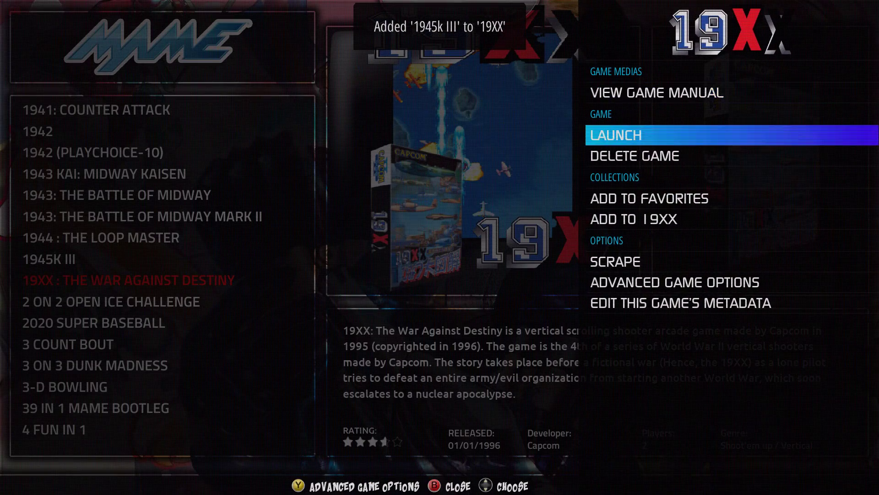
{"action": "key", "text": "Return"}
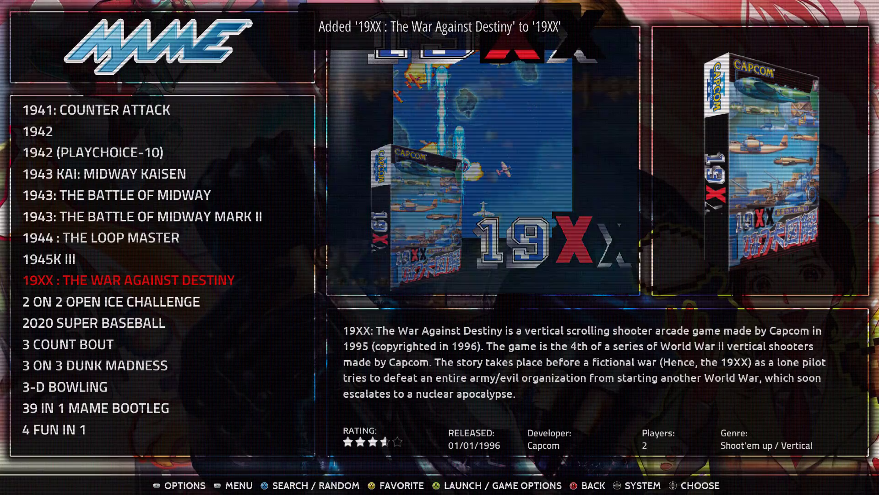
{"action": "key", "text": "Escape"}
{"action": "key", "text": "Up"}
{"action": "key", "text": "Up"}
{"action": "key", "text": "Up"}
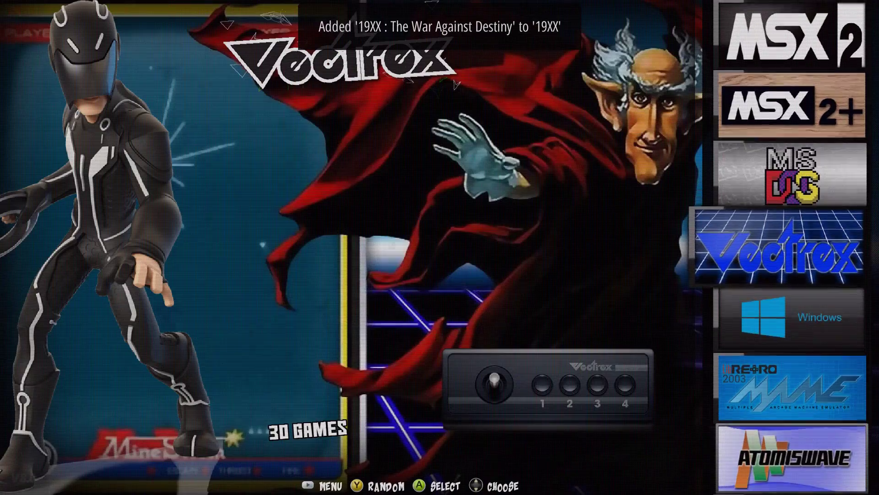
{"action": "key", "text": "Up"}
{"action": "key", "text": "Up"}
{"action": "key", "text": "Down"}
{"action": "key", "text": "Down"}
{"action": "key", "text": "Down"}
{"action": "key", "text": "Down"}
{"action": "key", "text": "Down"}
{"action": "key", "text": "Down"}
{"action": "key", "text": "Down"}
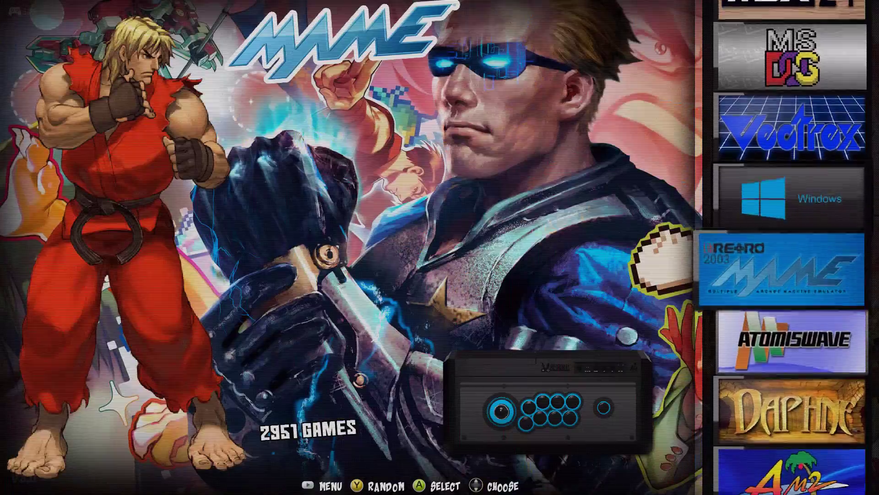
{"action": "key", "text": "Down"}
{"action": "key", "text": "Down"}
{"action": "key", "text": "Down"}
{"action": "key", "text": "Down"}
{"action": "key", "text": "Down"}
{"action": "key", "text": "Down"}
{"action": "key", "text": "Down"}
{"action": "key", "text": "Down"}
{"action": "key", "text": "Down"}
{"action": "key", "text": "Down"}
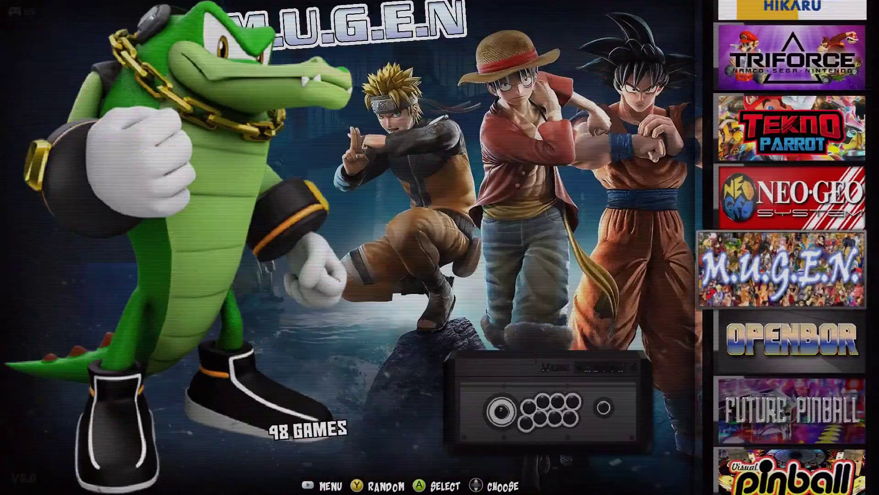
{"action": "key", "text": "Down"}
{"action": "key", "text": "Down"}
{"action": "key", "text": "Down"}
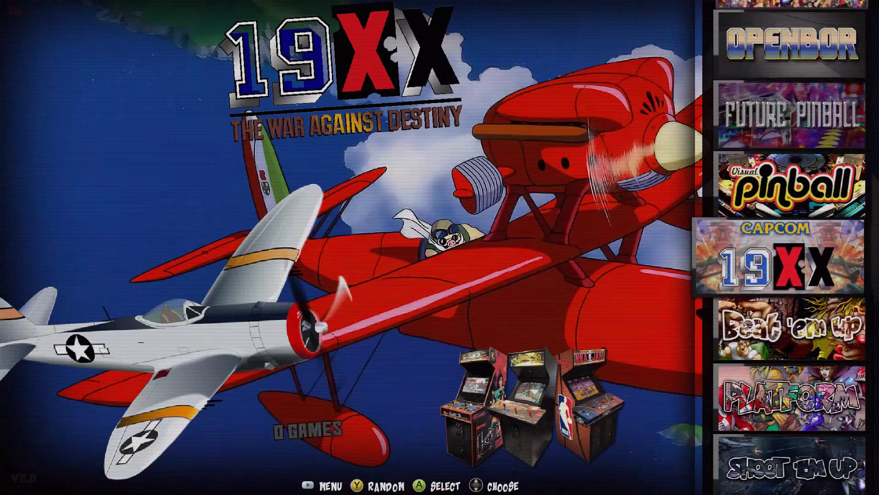
{"action": "key", "text": "Down"}
{"action": "key", "text": "Down"}
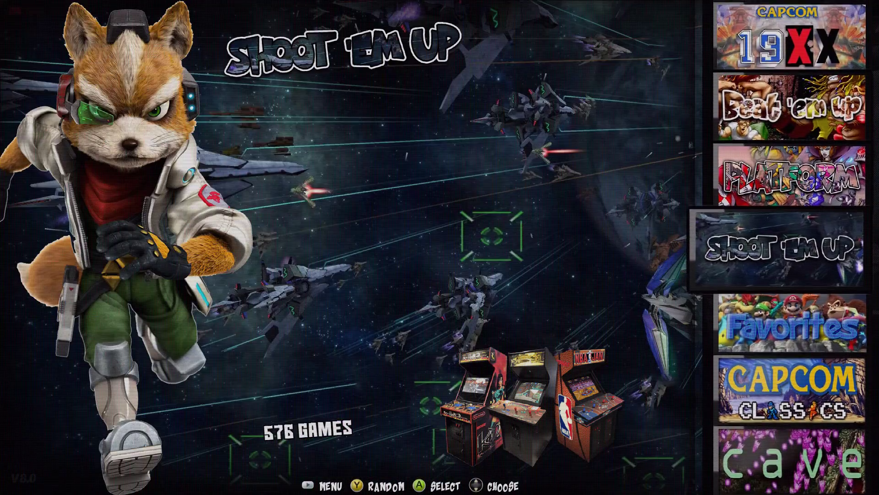
{"action": "key", "text": "Down"}
{"action": "key", "text": "Up"}
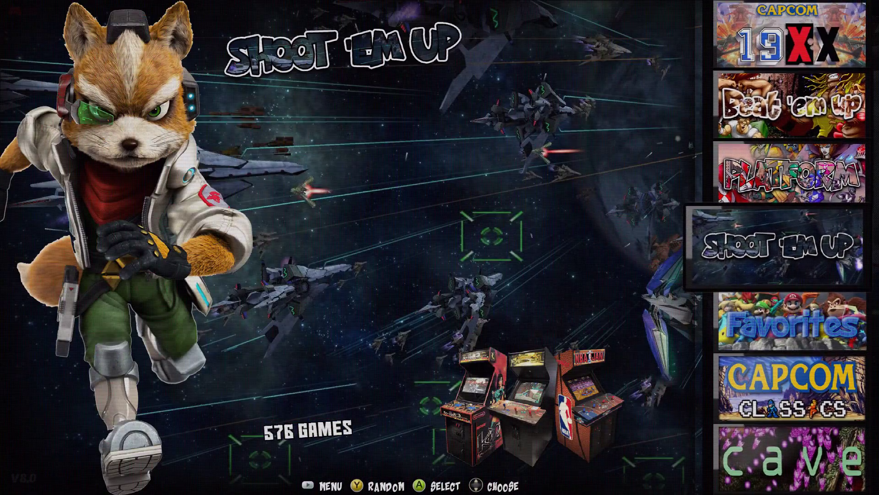
{"action": "key", "text": "Return"}
{"action": "key", "text": "Down"}
{"action": "key", "text": "Down"}
{"action": "key", "text": "Down"}
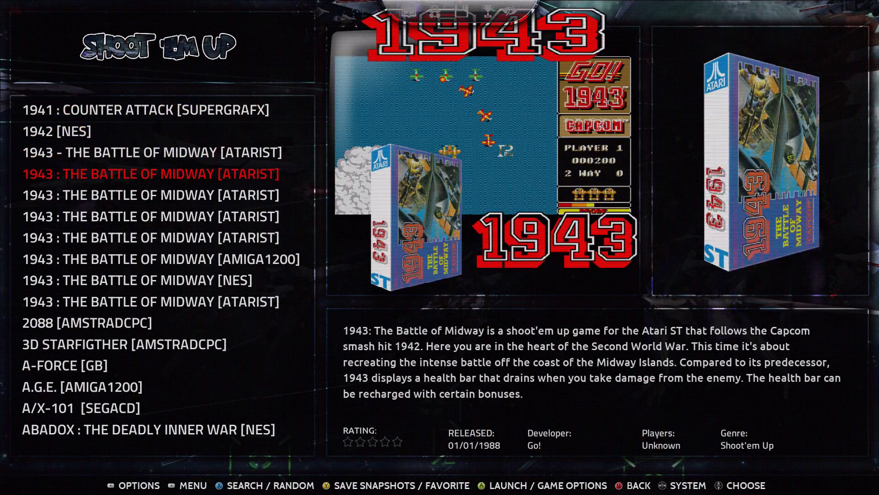
{"action": "key", "text": "Escape"}
{"action": "key", "text": "Down"}
{"action": "key", "text": "Down"}
{"action": "key", "text": "Down"}
{"action": "key", "text": "Down"}
{"action": "key", "text": "Down"}
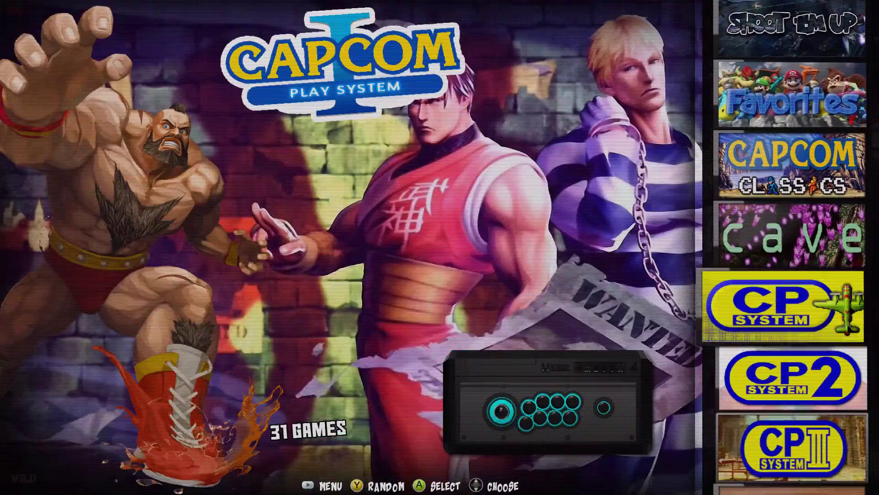
Open the NES list and add 1942 to the 19XX collection.
{"action": "key", "text": "Down"}
{"action": "key", "text": "Down"}
{"action": "key", "text": "Down"}
{"action": "key", "text": "Down"}
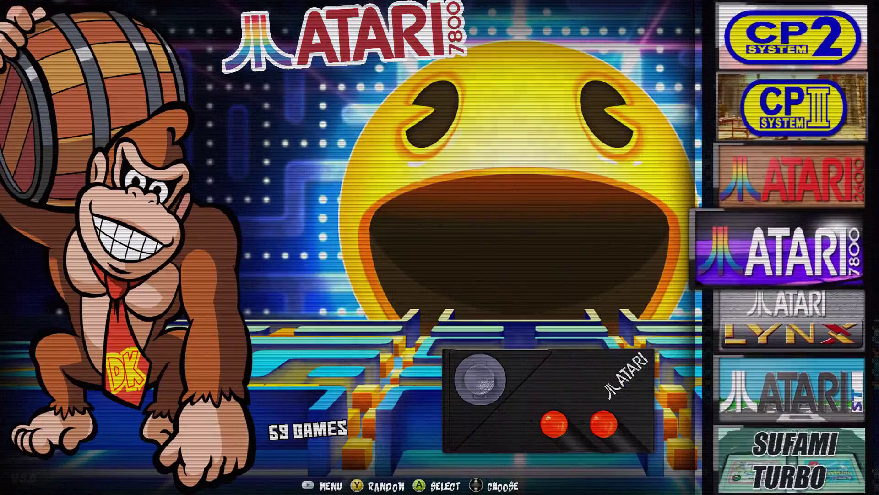
{"action": "key", "text": "Down"}
{"action": "key", "text": "Down"}
{"action": "key", "text": "Down"}
{"action": "key", "text": "Down"}
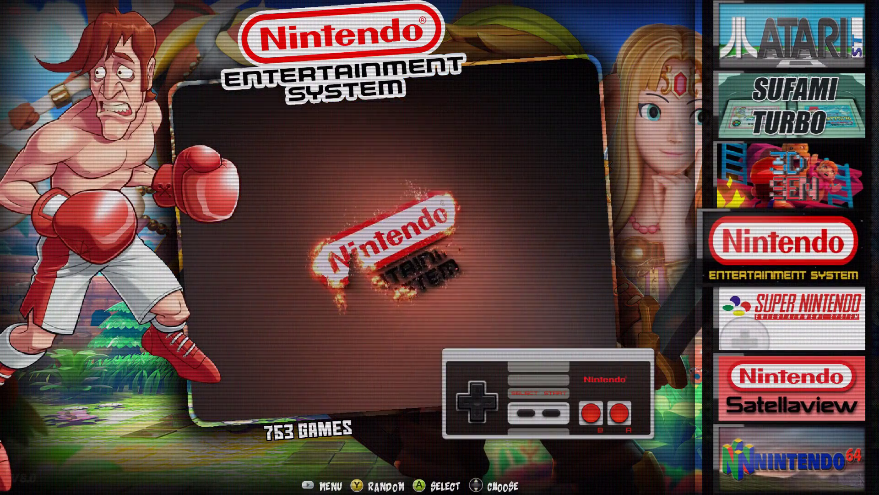
{"action": "key", "text": "Return"}
{"action": "key", "text": "Down"}
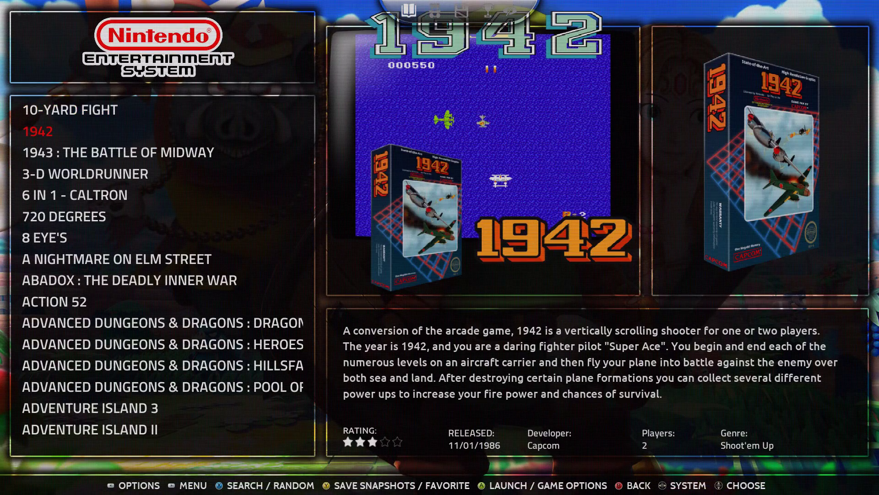
{"action": "key", "text": "space"}
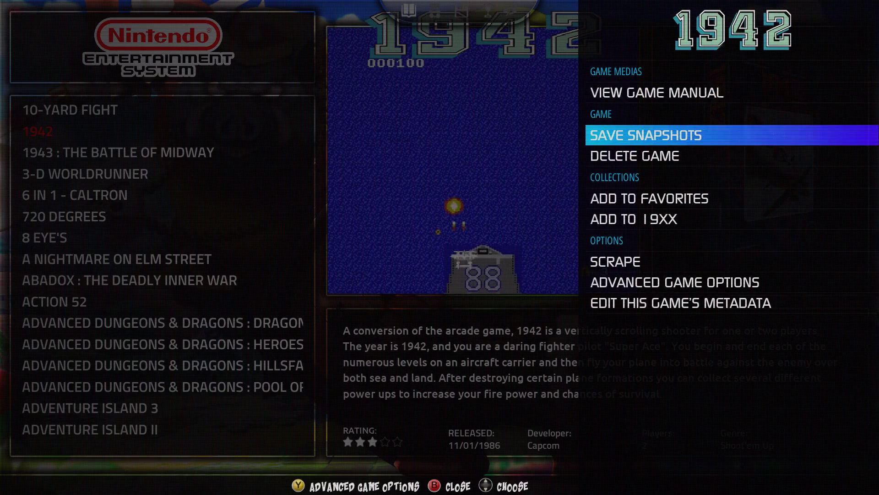
{"action": "key", "text": "Escape"}
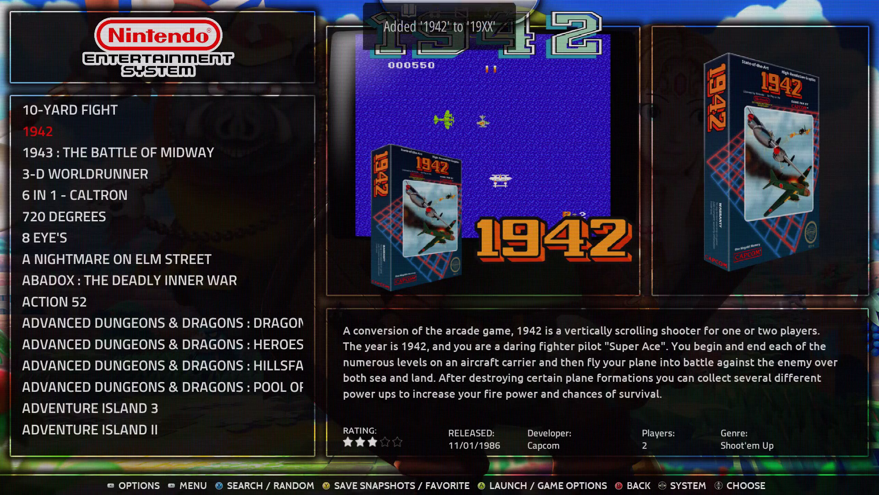
Add the NES 1943: The Battle of Midway to 19XX, then move on down the systems.
{"action": "key", "text": "Down"}
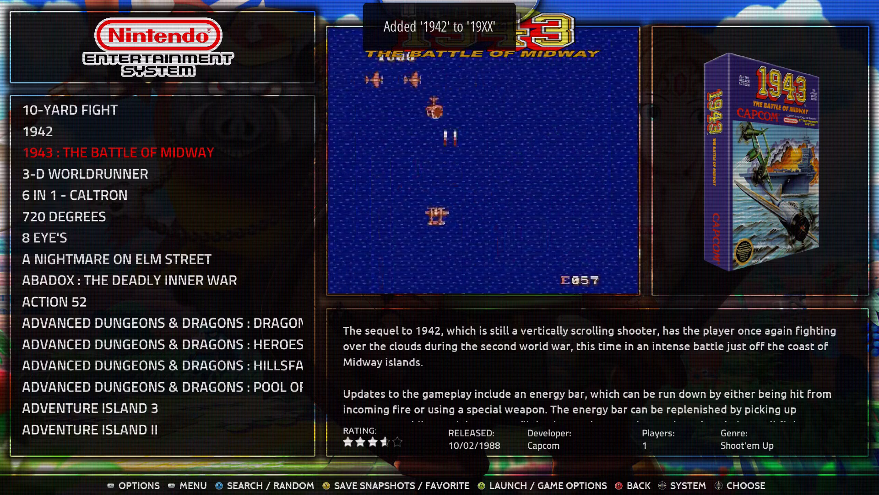
{"action": "key", "text": "space"}
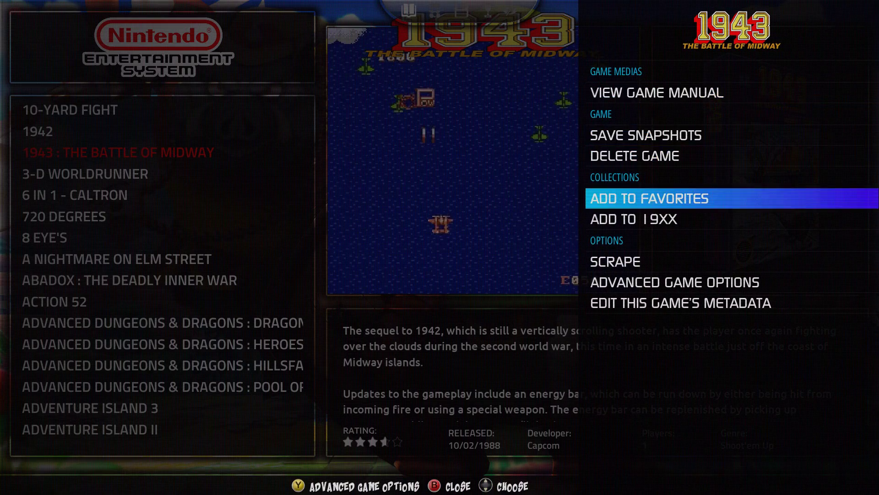
{"action": "key", "text": "Escape"}
{"action": "key", "text": "Escape"}
{"action": "key", "text": "Down"}
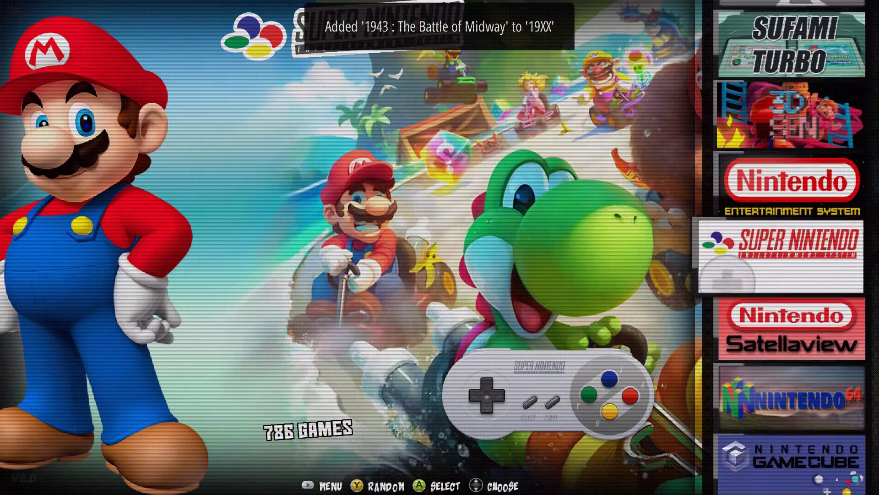
{"action": "key", "text": "Return"}
{"action": "key", "text": "Escape"}
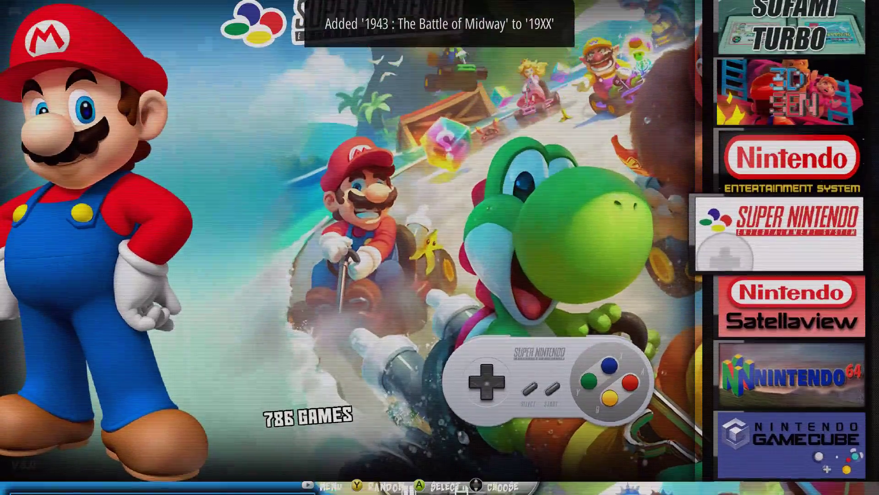
{"action": "key", "text": "Down"}
{"action": "key", "text": "Down"}
{"action": "key", "text": "Down"}
Add SuperGrafx's 1941: Counter Attack to the 19XX collection.
{"action": "key", "text": "Down"}
{"action": "key", "text": "Down"}
{"action": "key", "text": "Down"}
{"action": "key", "text": "Down"}
{"action": "key", "text": "Down"}
{"action": "key", "text": "Down"}
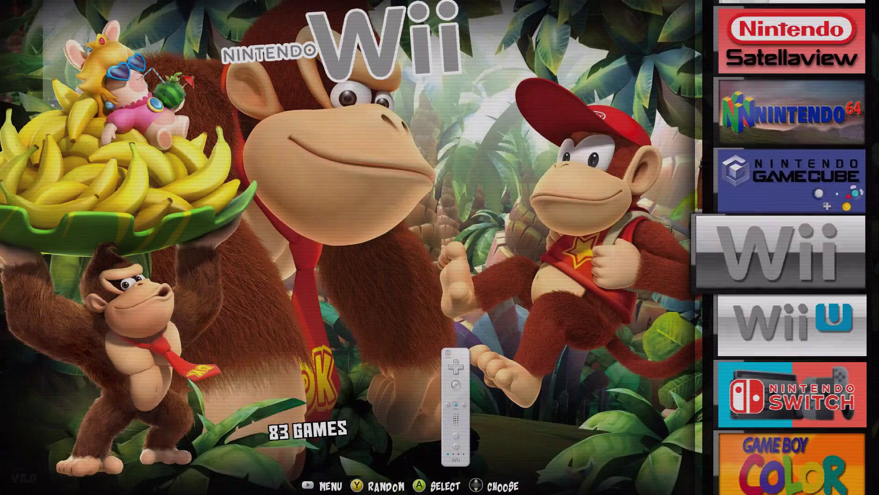
{"action": "key", "text": "Down"}
{"action": "key", "text": "Down"}
{"action": "key", "text": "Down"}
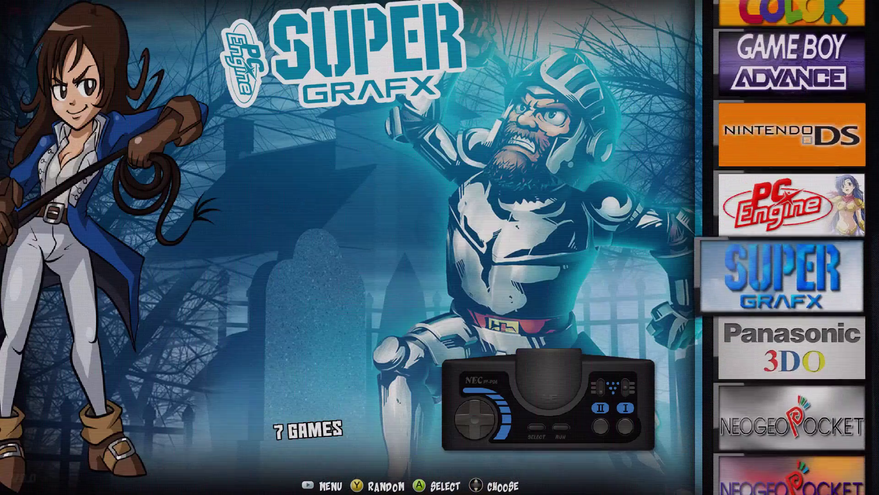
{"action": "key", "text": "Up"}
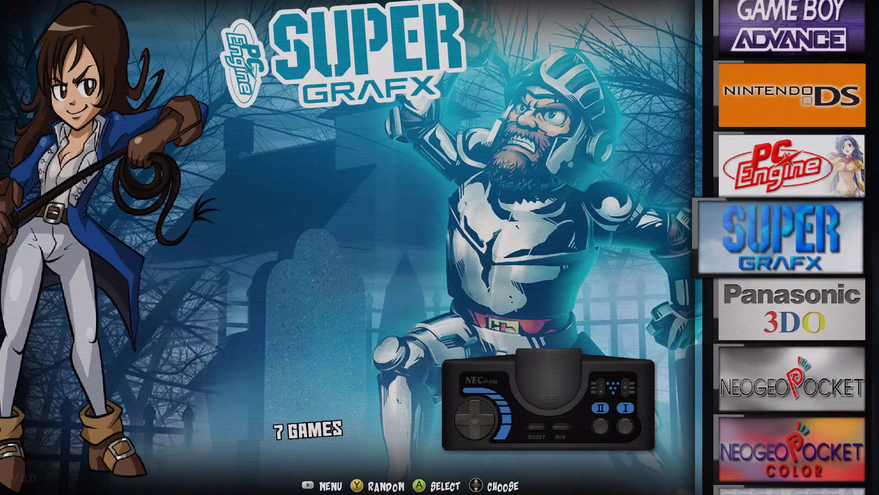
{"action": "key", "text": "Return"}
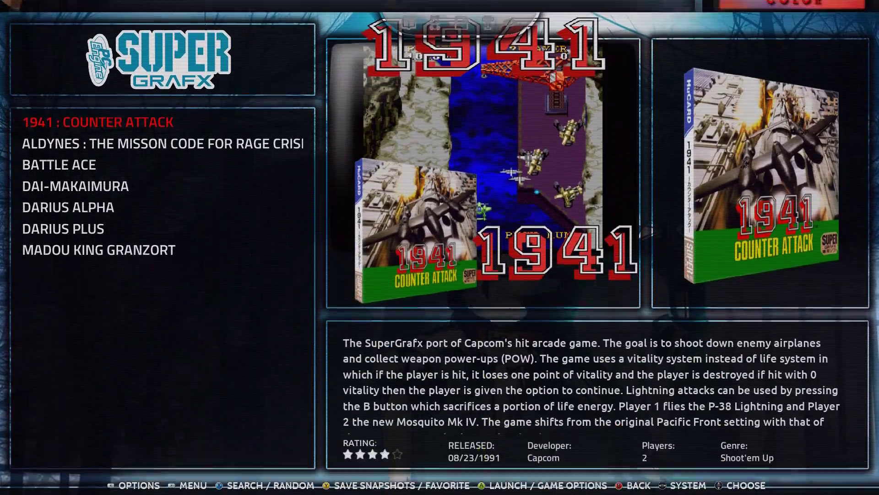
{"action": "key", "text": "Return"}
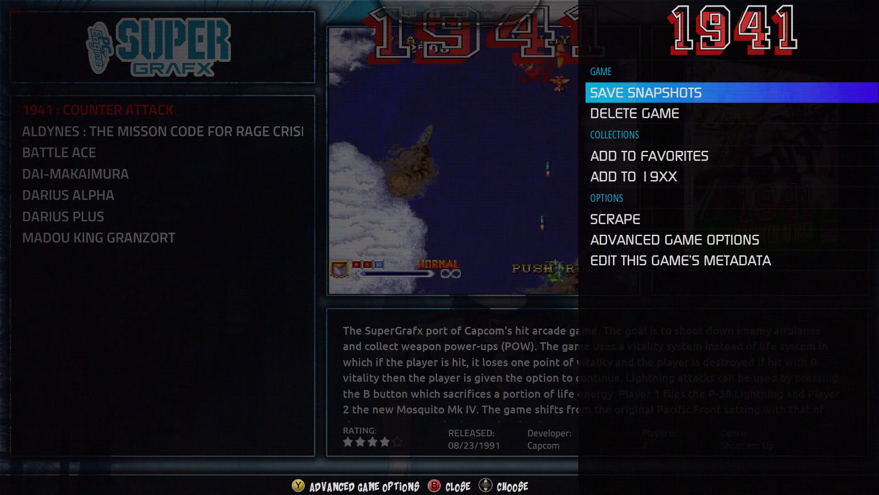
{"action": "key", "text": "Down"}
{"action": "key", "text": "Return"}
{"action": "key", "text": "BackSpace"}
Add PC Engine's 1943 Kai to 19XX, then browse on past the 3DO list.
{"action": "key", "text": "Up"}
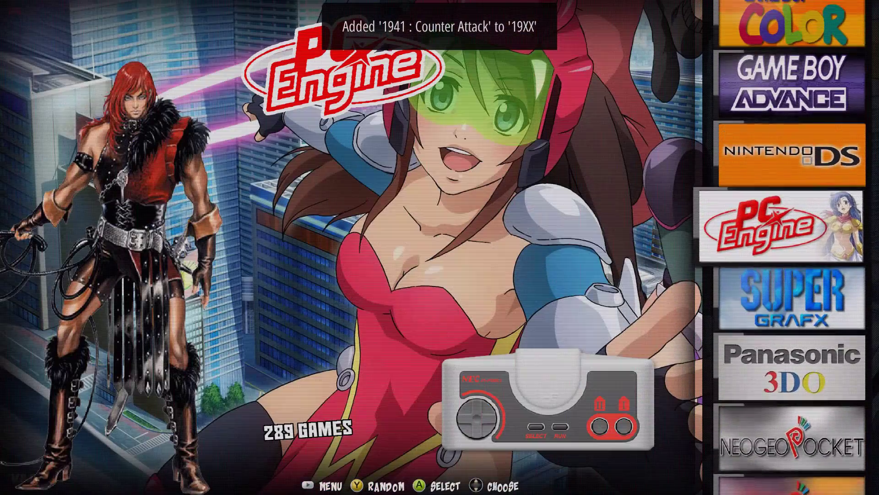
{"action": "key", "text": "Return"}
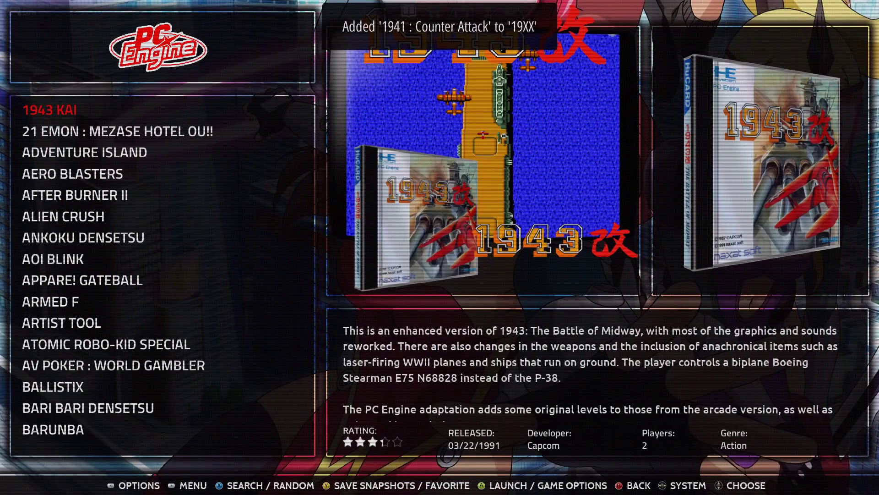
{"action": "key", "text": "Return"}
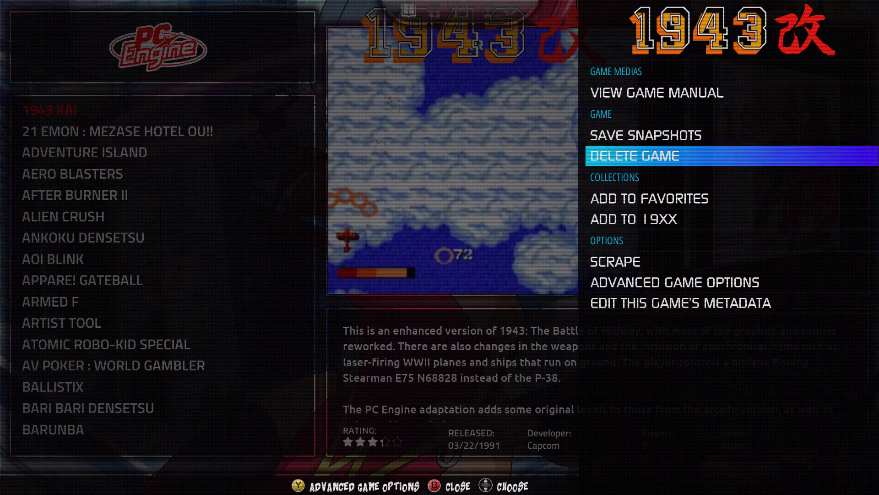
{"action": "key", "text": "Return"}
{"action": "key", "text": "BackSpace"}
{"action": "key", "text": "Down"}
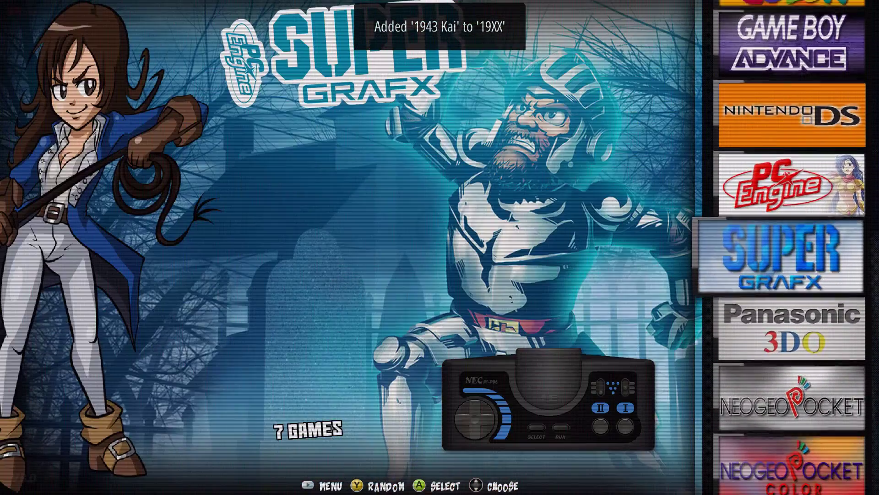
{"action": "key", "text": "Down"}
{"action": "key", "text": "Return"}
{"action": "key", "text": "BackSpace"}
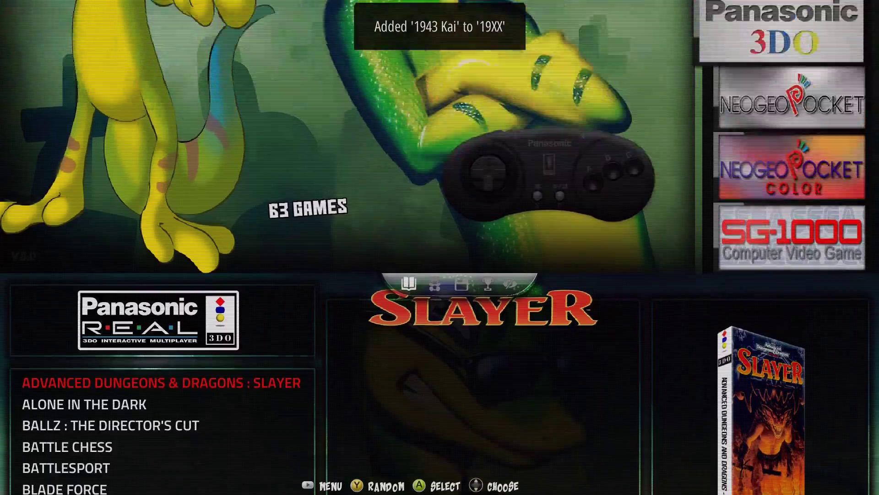
{"action": "key", "text": "Down"}
{"action": "key", "text": "Down"}
{"action": "key", "text": "Down"}
{"action": "key", "text": "Down"}
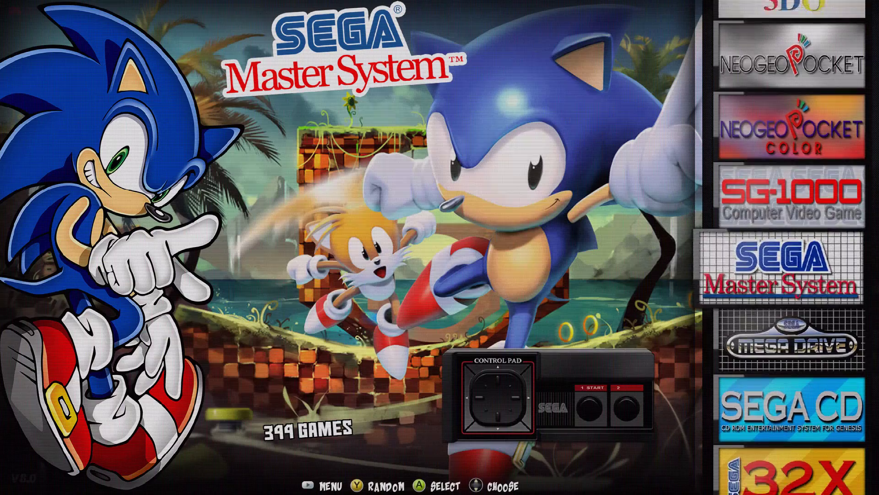
Look through the Sega Master System and Mega Drive game lists and return to the systems.
{"action": "key", "text": "Return"}
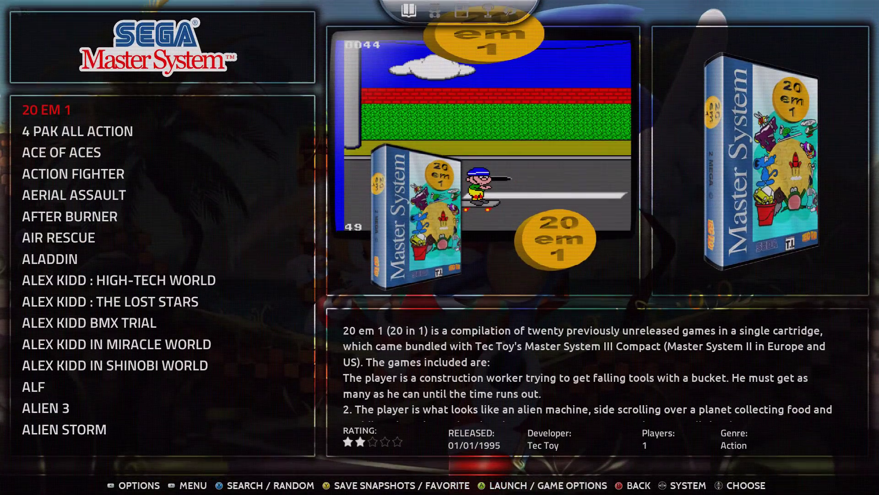
{"action": "key", "text": "BackSpace"}
{"action": "key", "text": "Down"}
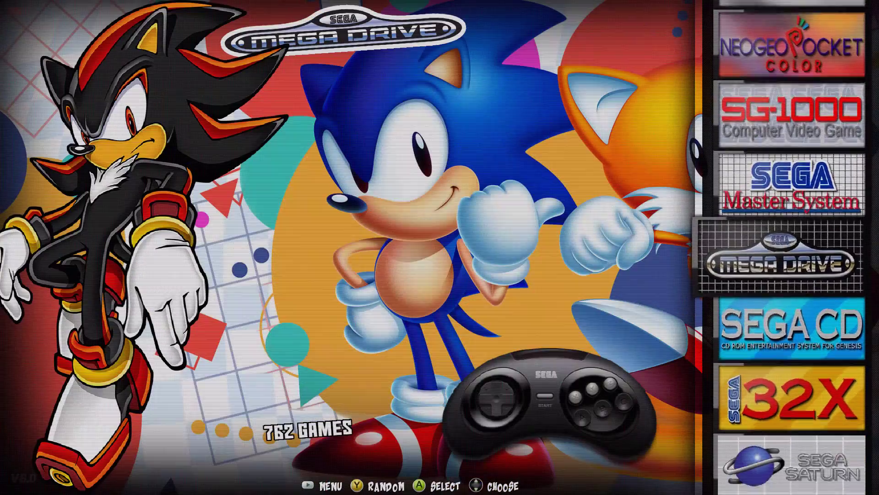
{"action": "key", "text": "Return"}
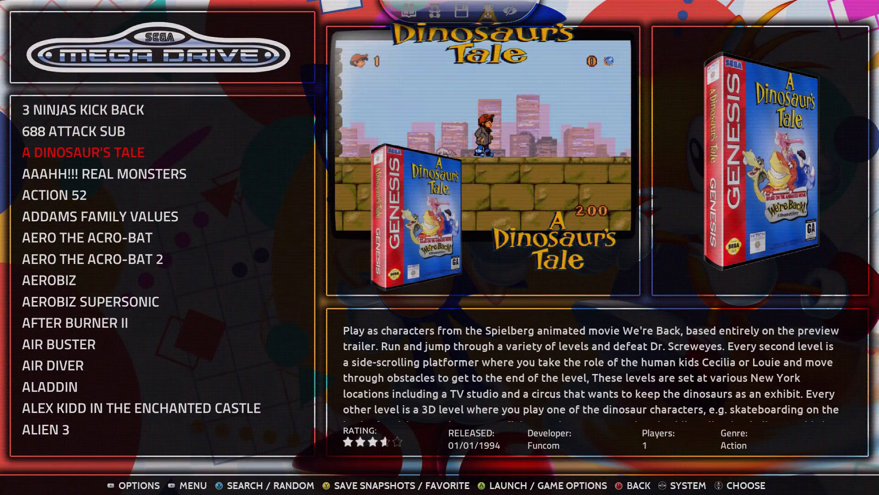
{"action": "key", "text": "Up"}
{"action": "key", "text": "Down"}
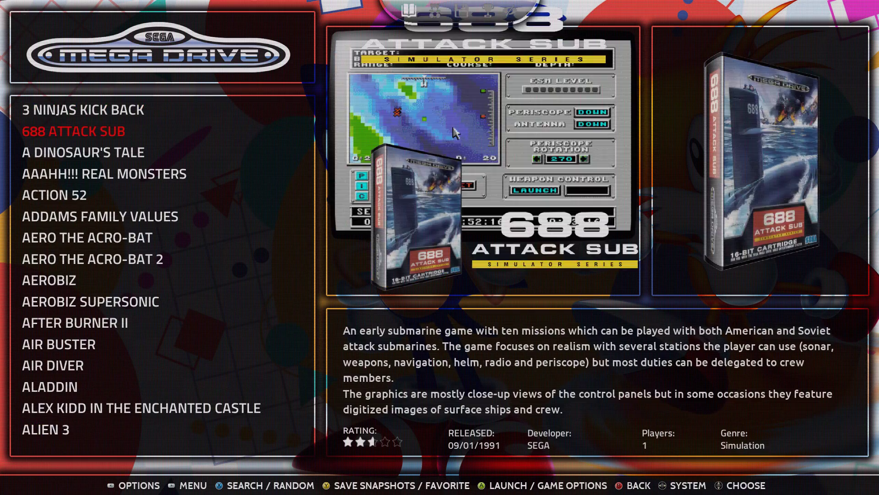
{"action": "key", "text": "BackSpace"}
Check Sega CD, then scroll past MSX2+, Daphne and Future Pinball to 19XX, still showing 0 games.
{"action": "key", "text": "Down"}
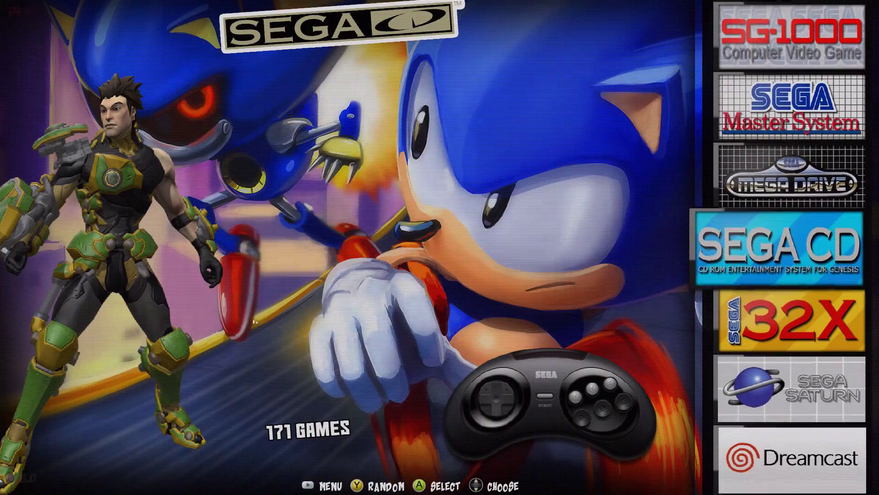
{"action": "key", "text": "Return"}
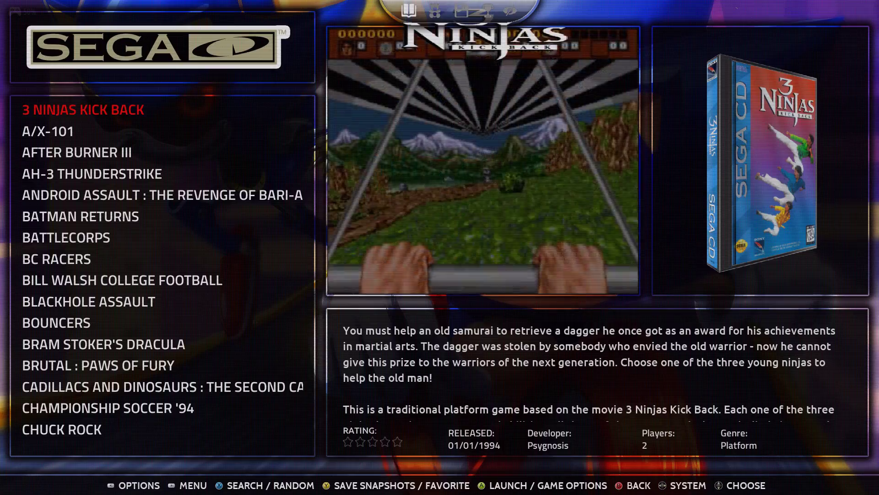
{"action": "key", "text": "BackSpace"}
{"action": "key", "text": "Down"}
{"action": "key", "text": "Down"}
{"action": "key", "text": "Down"}
{"action": "key", "text": "Down"}
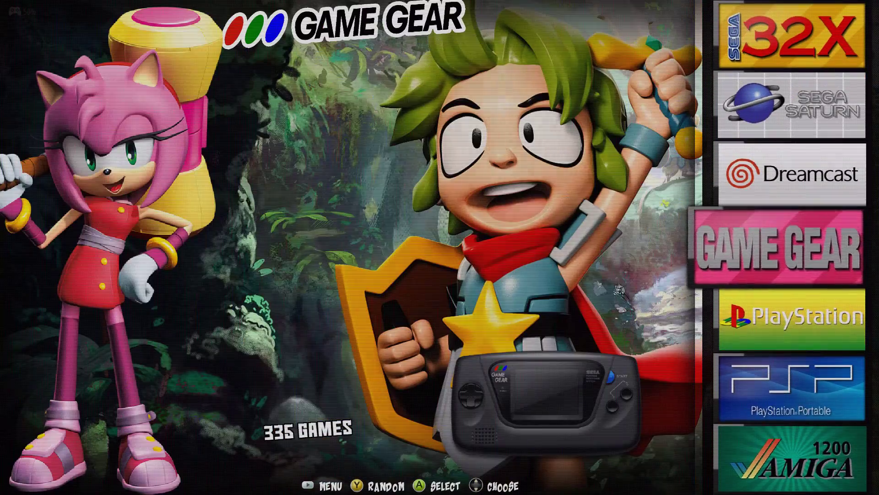
{"action": "key", "text": "Down"}
{"action": "key", "text": "Down"}
{"action": "key", "text": "Down"}
{"action": "key", "text": "Down"}
{"action": "key", "text": "Down"}
{"action": "key", "text": "Down"}
{"action": "key", "text": "Down"}
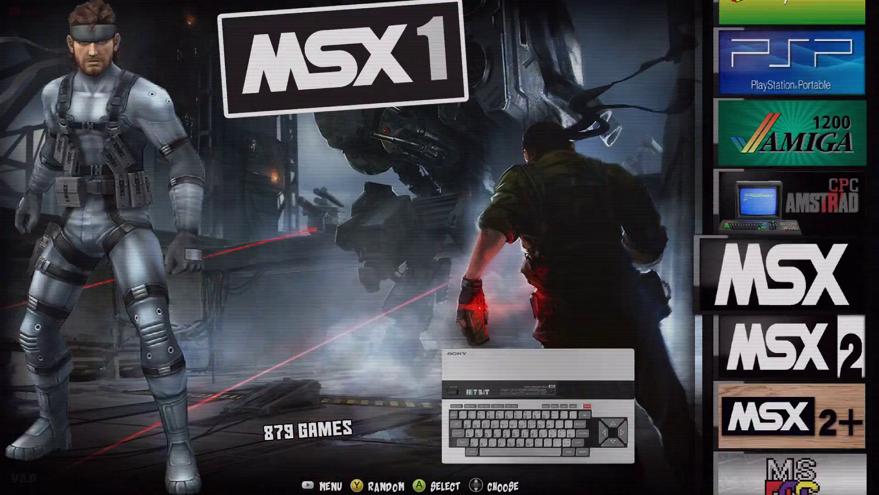
{"action": "key", "text": "Down"}
{"action": "key", "text": "Down"}
{"action": "key", "text": "Down"}
{"action": "key", "text": "Down"}
{"action": "key", "text": "Down"}
{"action": "key", "text": "Down"}
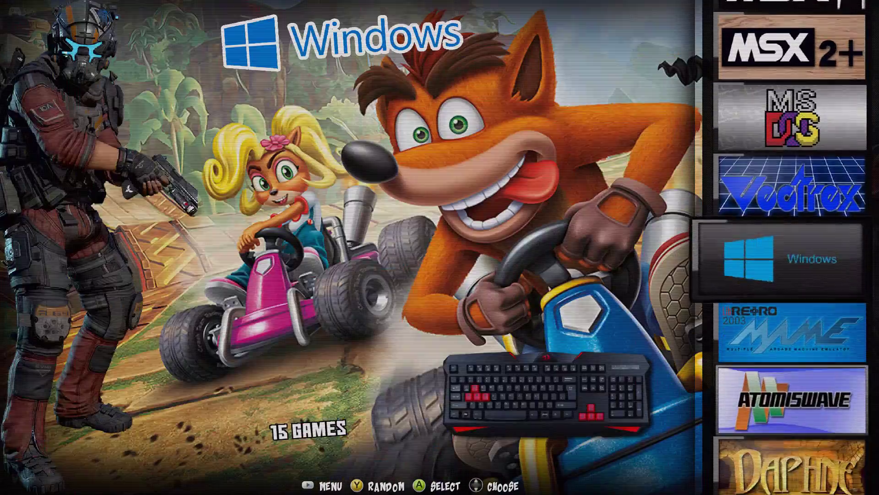
{"action": "key", "text": "Down"}
{"action": "key", "text": "Down"}
{"action": "key", "text": "Down"}
{"action": "key", "text": "Down"}
{"action": "key", "text": "Down"}
{"action": "key", "text": "Down"}
{"action": "key", "text": "Down"}
{"action": "key", "text": "Down"}
{"action": "key", "text": "Down"}
{"action": "key", "text": "Down"}
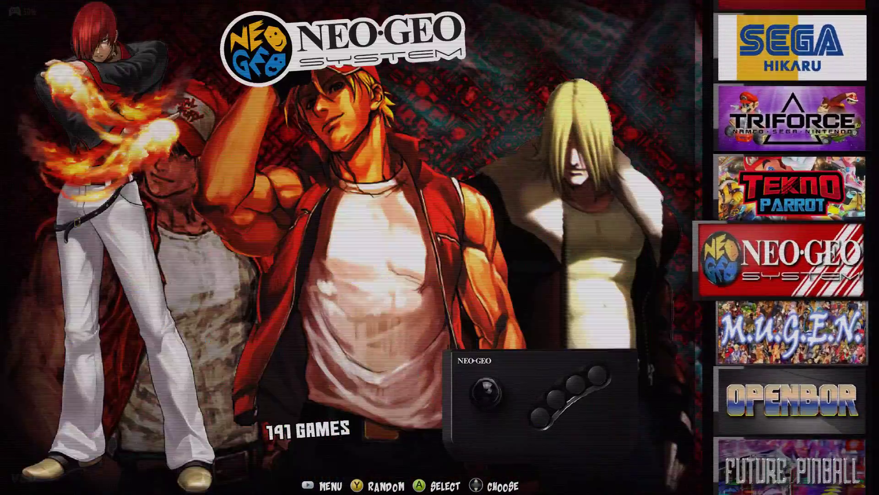
{"action": "key", "text": "Down"}
{"action": "key", "text": "Down"}
{"action": "key", "text": "Down"}
{"action": "key", "text": "Up"}
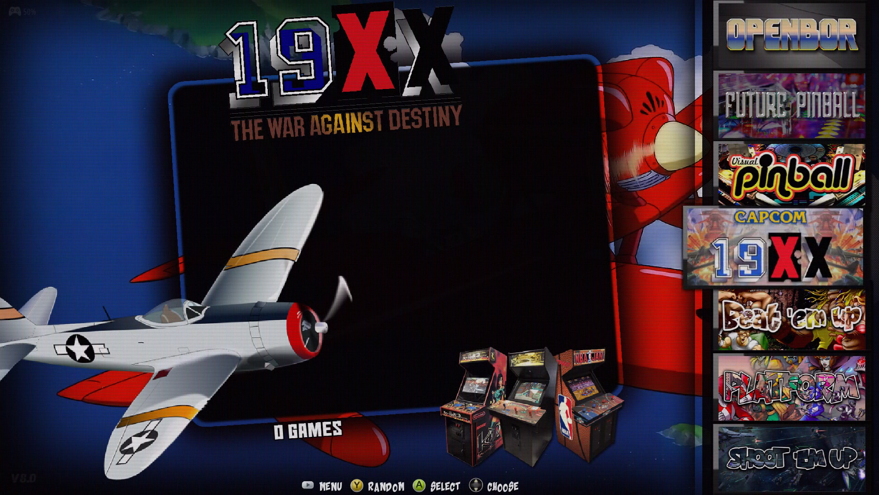
Scroll through the 19XX list's entries, from 1941: Counter Attack down to 1945K III.
{"action": "key", "text": "Return"}
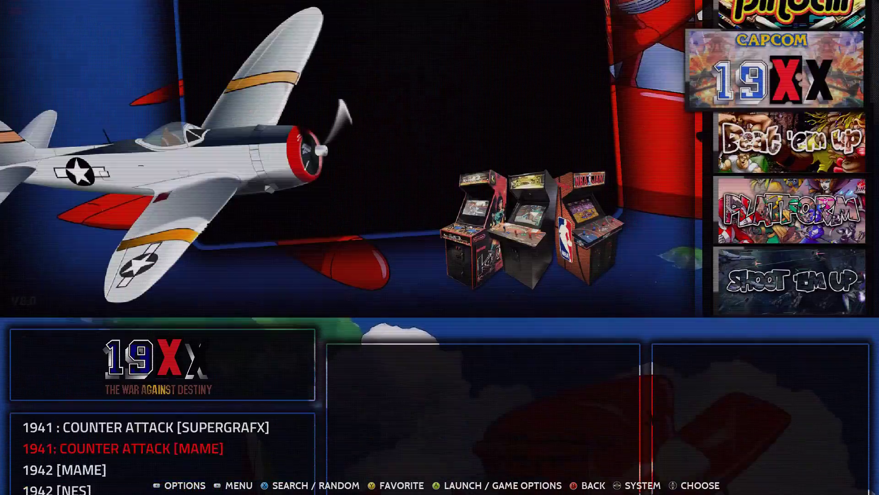
{"action": "key", "text": "Up"}
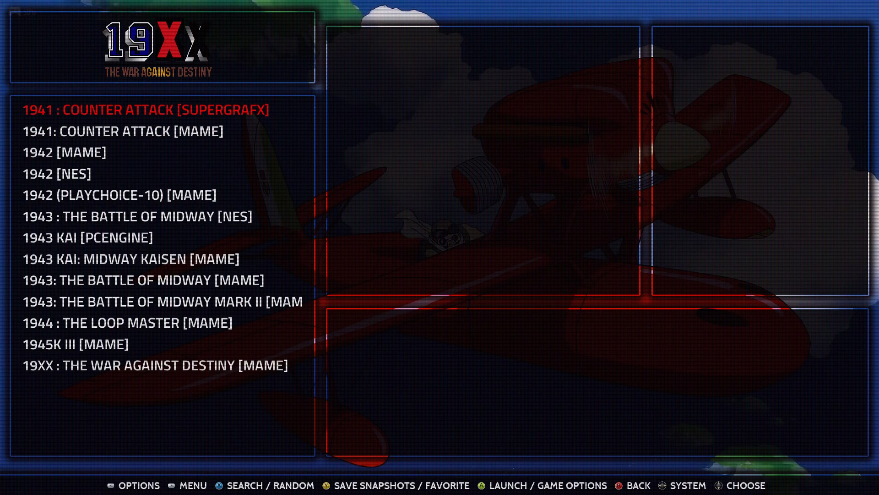
{"action": "key", "text": "Down"}
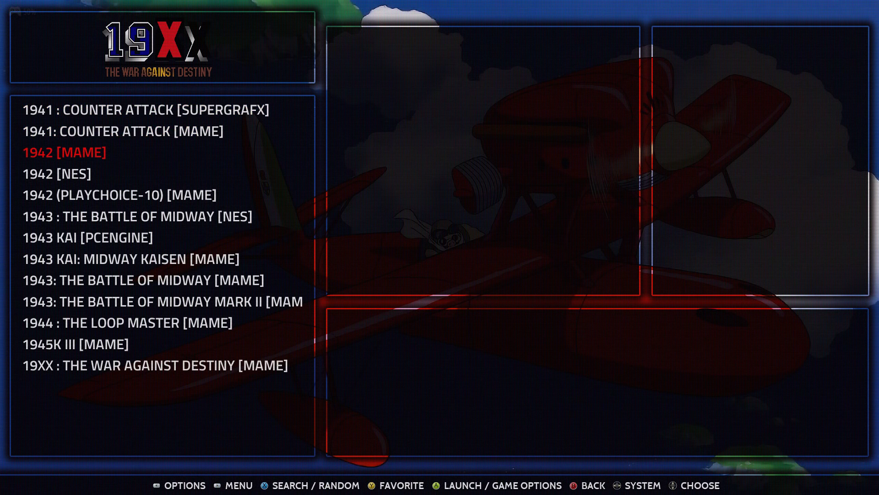
{"action": "key", "text": "Down"}
{"action": "key", "text": "Down"}
{"action": "key", "text": "Down"}
{"action": "key", "text": "Down"}
{"action": "key", "text": "Down"}
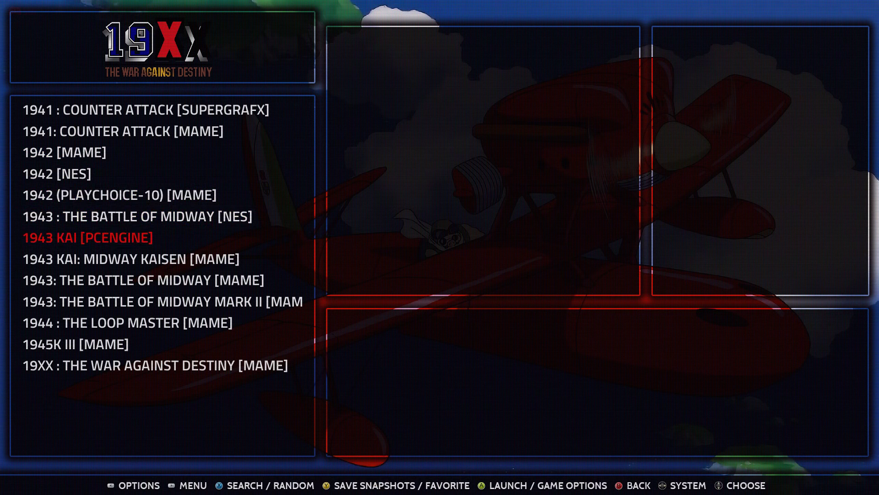
{"action": "key", "text": "Down"}
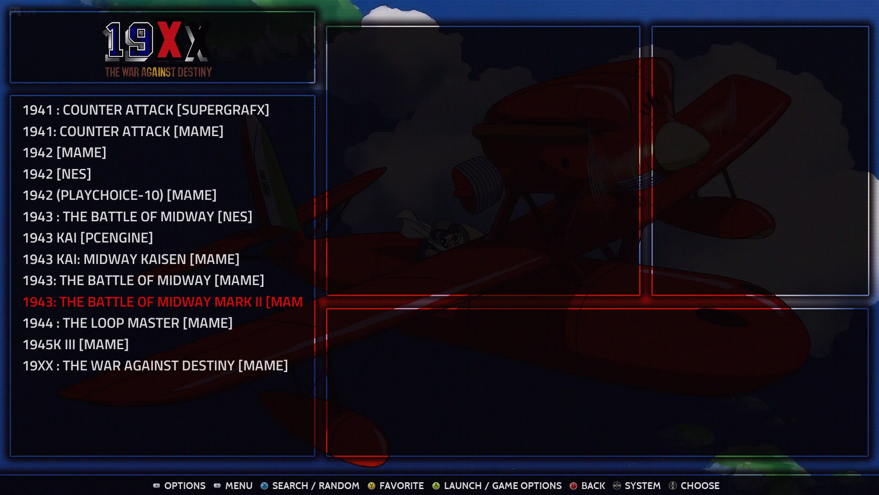
{"action": "key", "text": "Down"}
{"action": "key", "text": "Down"}
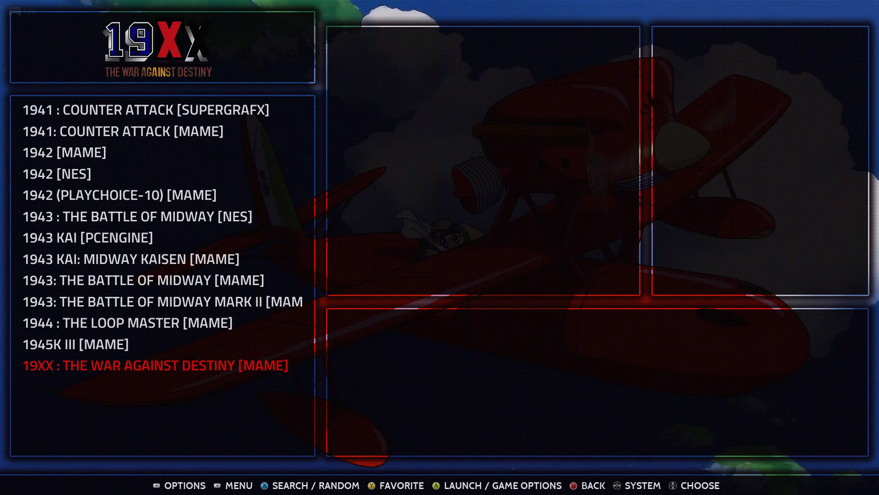
Return to the systems and open Games Settings from the main menu to reload the collection.
{"action": "key", "text": "BackSpace"}
{"action": "key", "text": "Escape"}
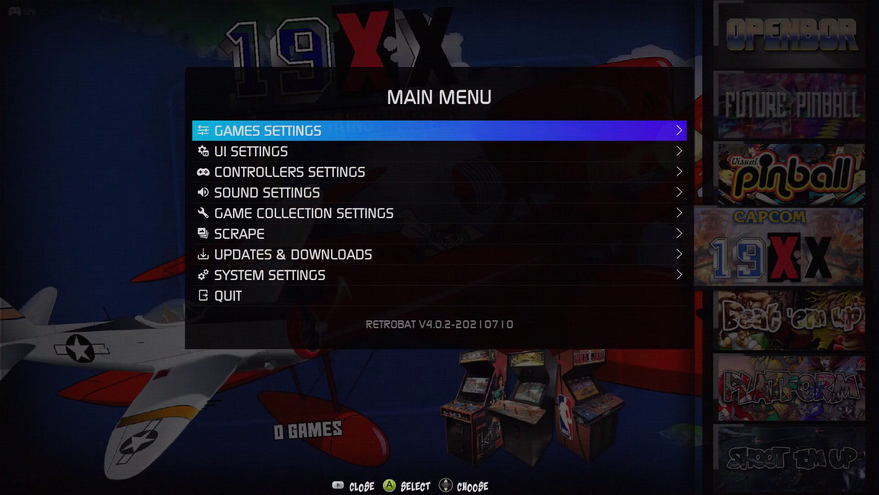
{"action": "key", "text": "Return"}
{"action": "key", "text": "Return"}
{"action": "key", "text": "Return"}
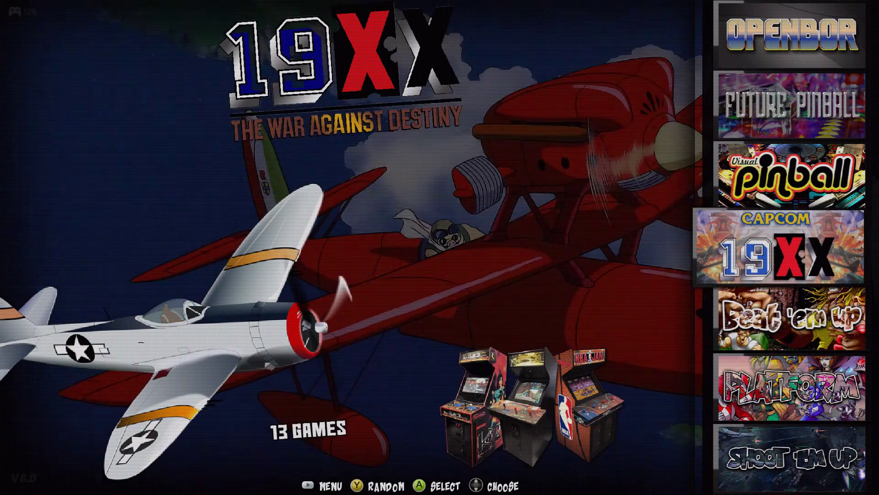
Check the 19XX games' artwork from 1941: Counter Attack down to 1944: The Loop Master.
{"action": "key", "text": "Return"}
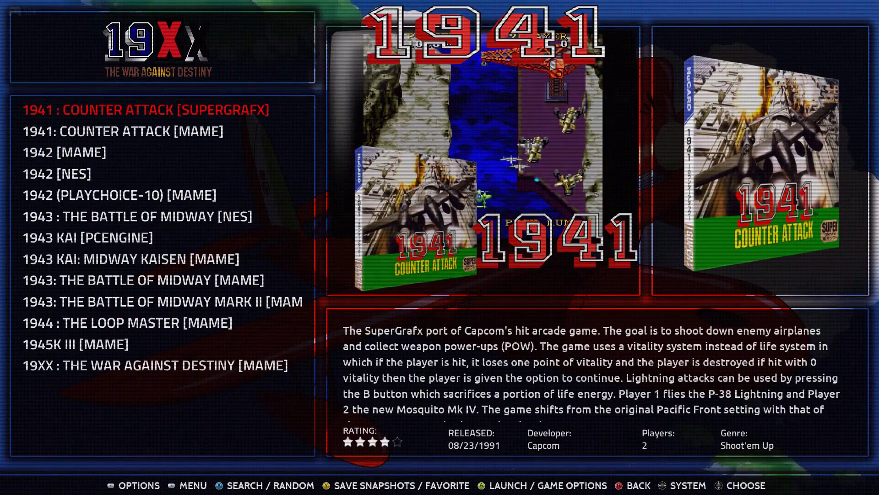
{"action": "key", "text": "Down"}
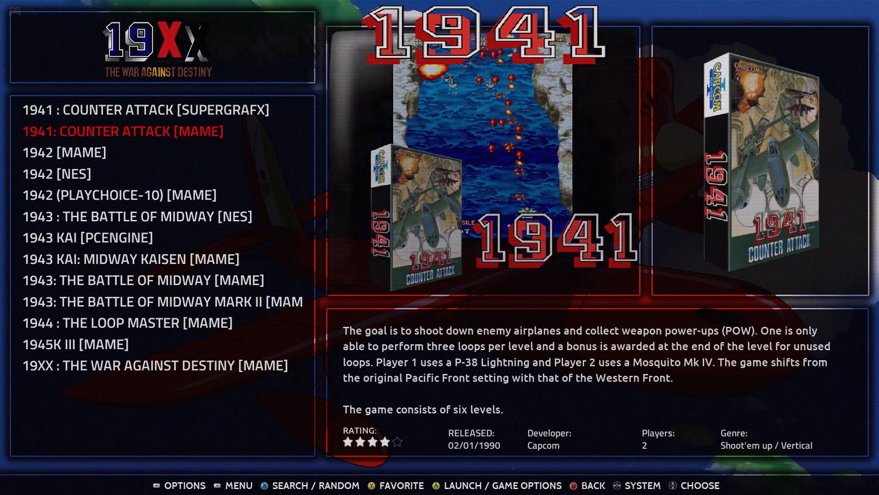
{"action": "key", "text": "Down"}
{"action": "key", "text": "Down"}
{"action": "key", "text": "Down"}
{"action": "key", "text": "Down"}
{"action": "key", "text": "Down"}
{"action": "key", "text": "Down"}
{"action": "key", "text": "Down"}
{"action": "key", "text": "Down"}
{"action": "key", "text": "Down"}
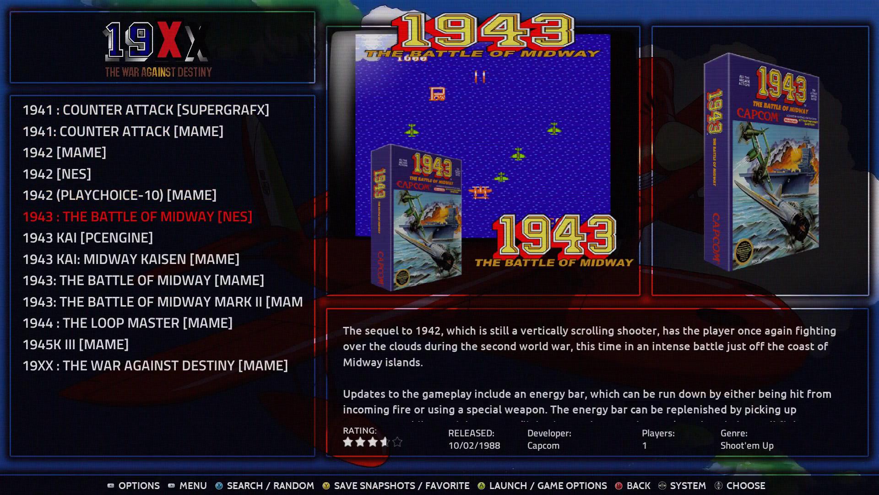
{"action": "key", "text": "Down"}
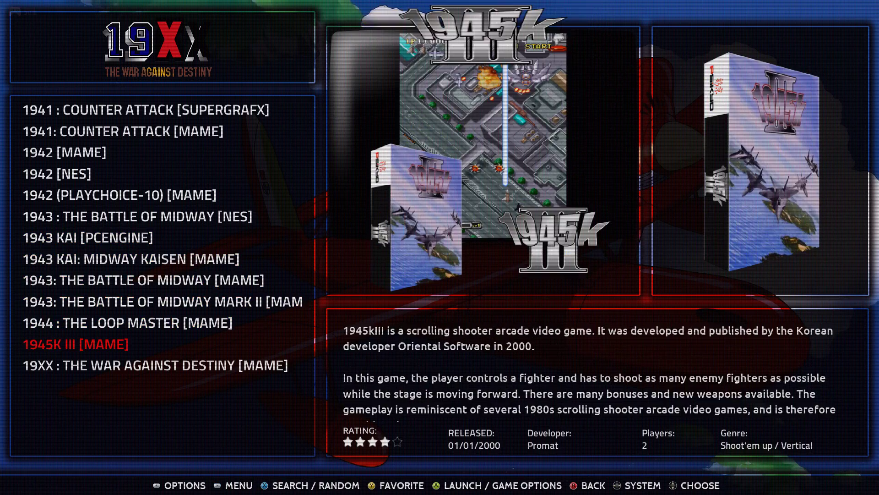
{"action": "key", "text": "Escape"}
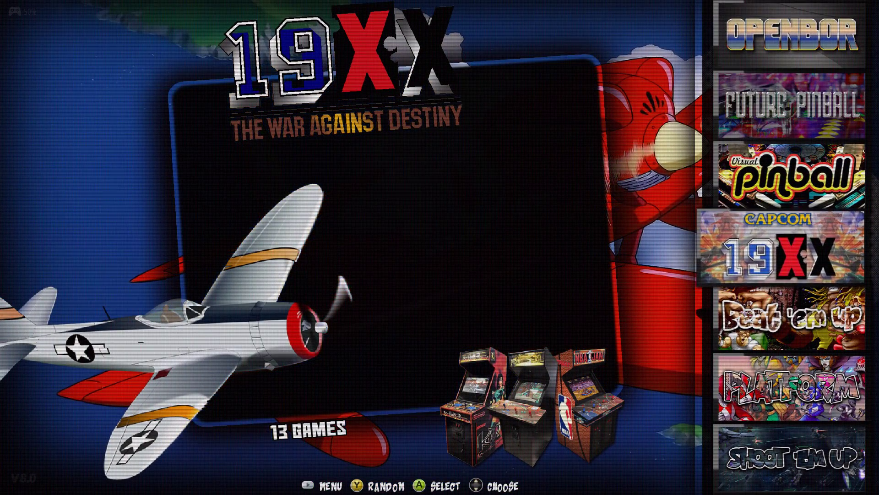
Bring up Game Collection Settings from the main menu.
{"action": "key", "text": "Return"}
{"action": "key", "text": "Down"}
{"action": "key", "text": "Down"}
{"action": "key", "text": "Down"}
{"action": "key", "text": "Down"}
{"action": "key", "text": "Return"}
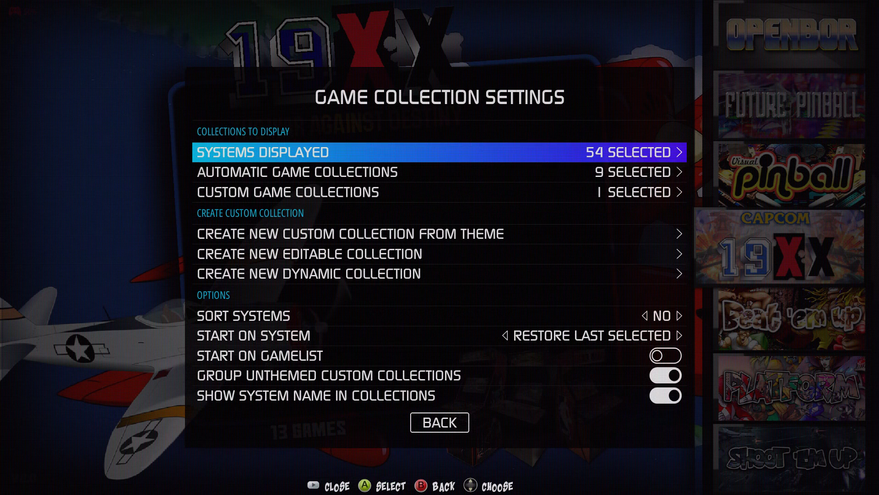
{"action": "key", "text": "Down"}
{"action": "key", "text": "Down"}
{"action": "key", "text": "Down"}
{"action": "key", "text": "Down"}
{"action": "key", "text": "Down"}
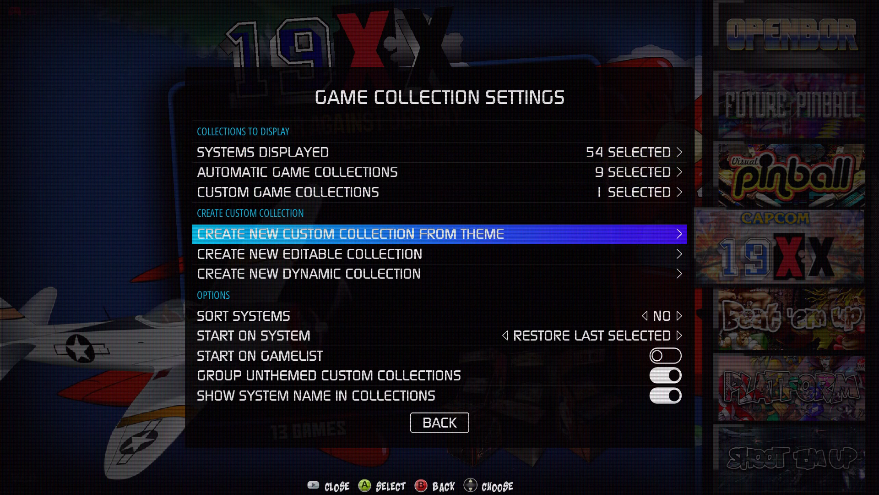